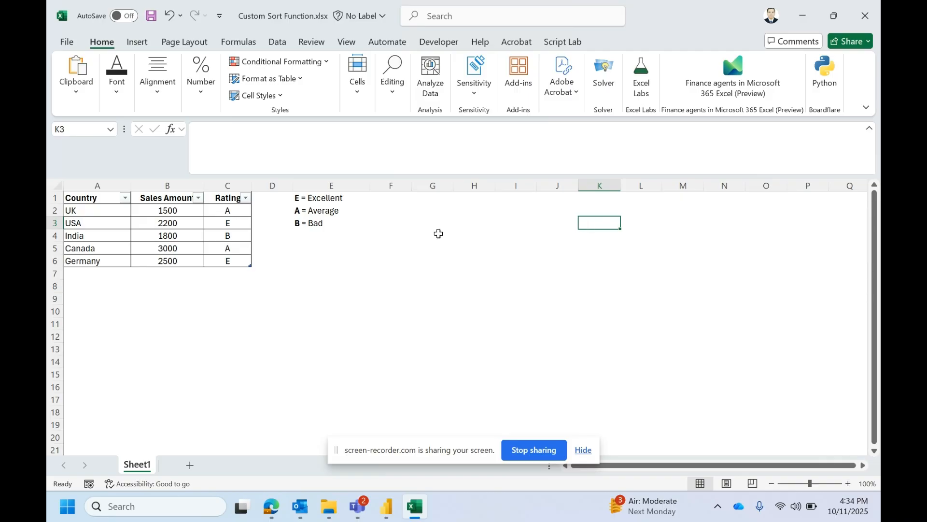
Examine the Country, Sales Amount and Rating columns of the sales table
left_click(99, 185)
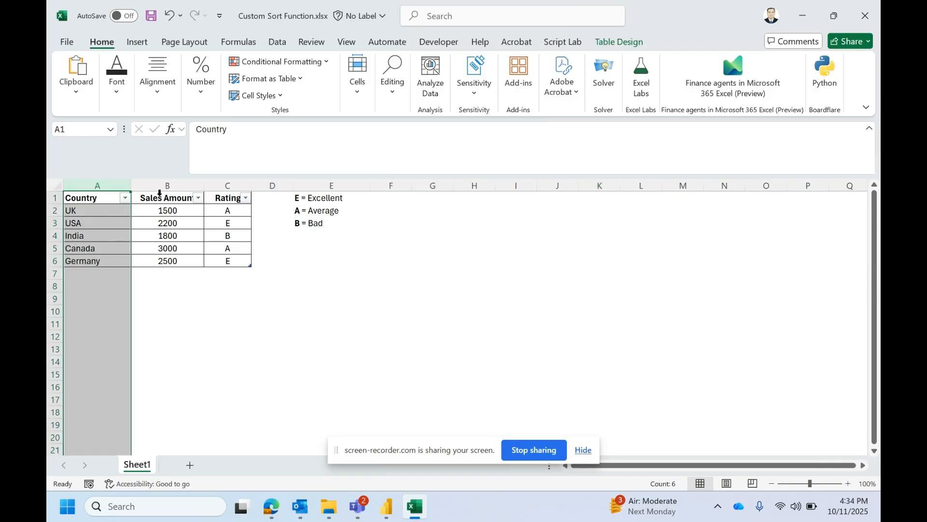
left_click(168, 185)
left_click(60, 182)
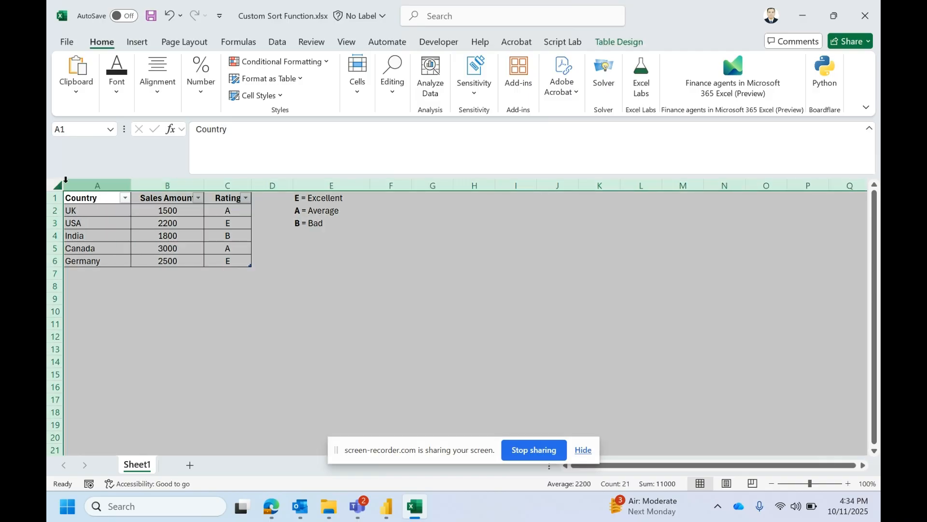
left_click(114, 182)
left_click(166, 182)
left_click(229, 179)
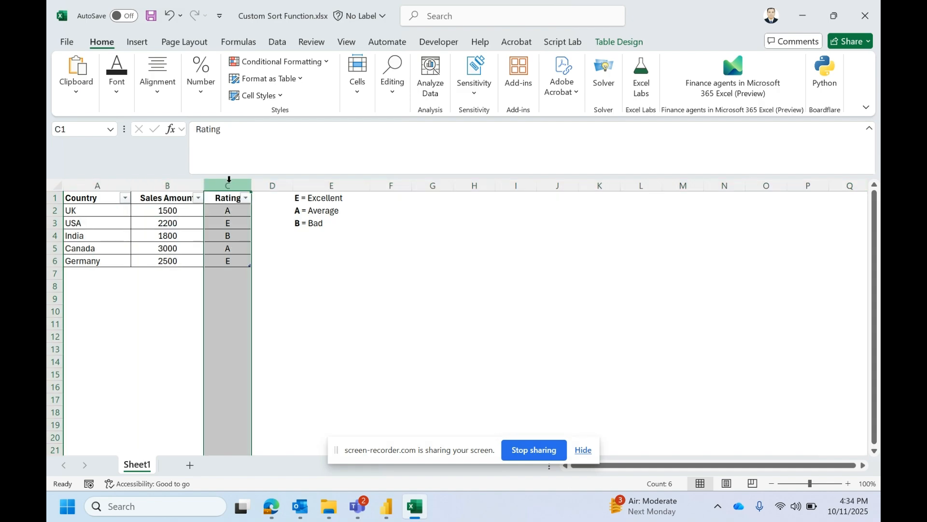
left_click(228, 235)
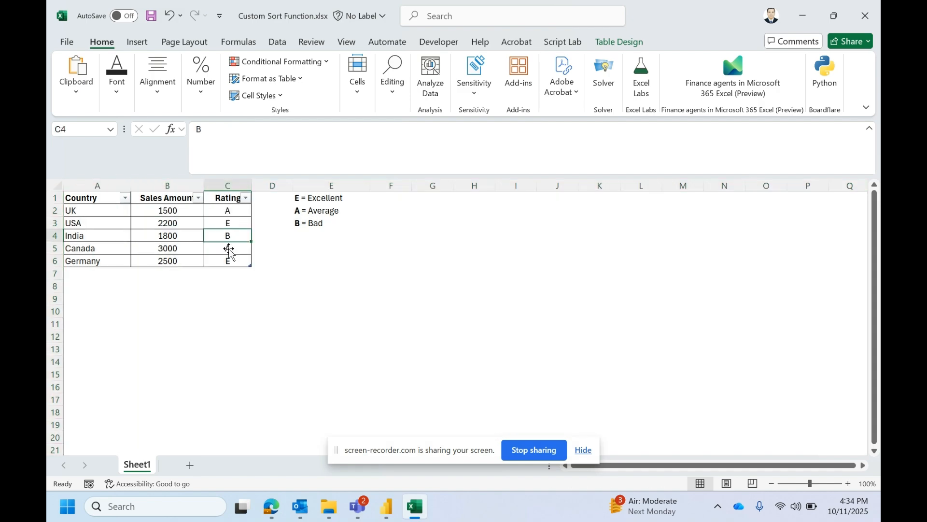
left_click(233, 223)
Compare the rating legend in column E with the table rows rated E, A and B
left_click(312, 202)
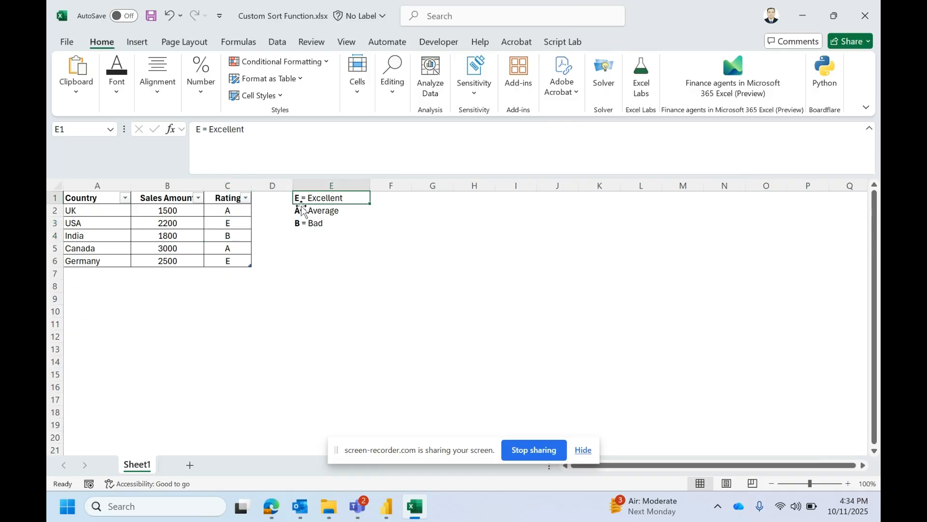
left_click_drag(244, 220, 76, 257)
left_click(221, 262)
left_click_drag(239, 223, 70, 223, "ctrl")
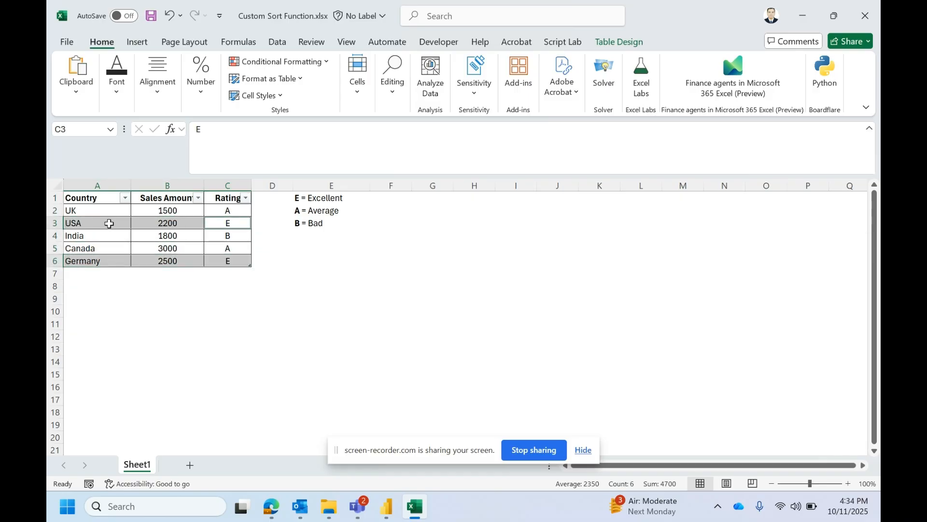
left_click(312, 217)
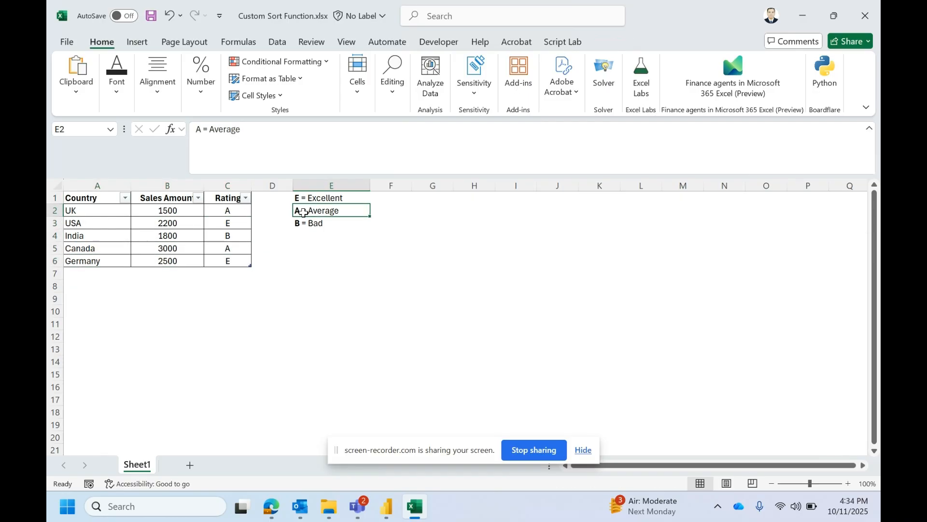
left_click_drag(229, 212, 74, 207)
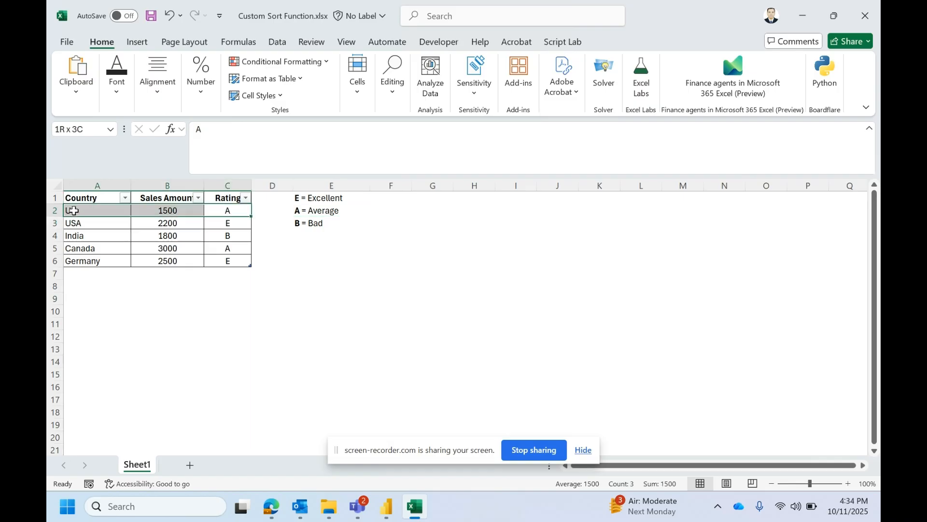
left_click_drag(226, 248, 78, 247, "ctrl")
left_click(227, 236)
left_click_drag(228, 236, 104, 234)
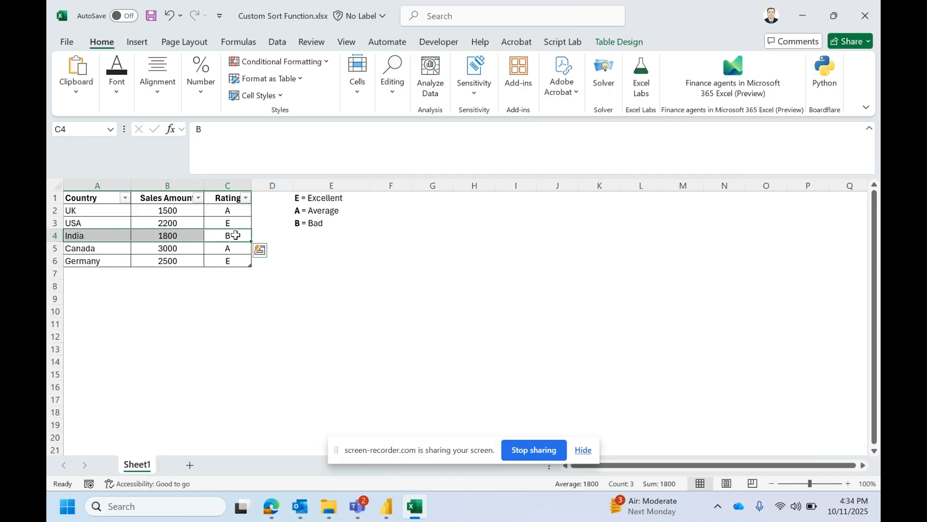
left_click(224, 211)
left_click(224, 222)
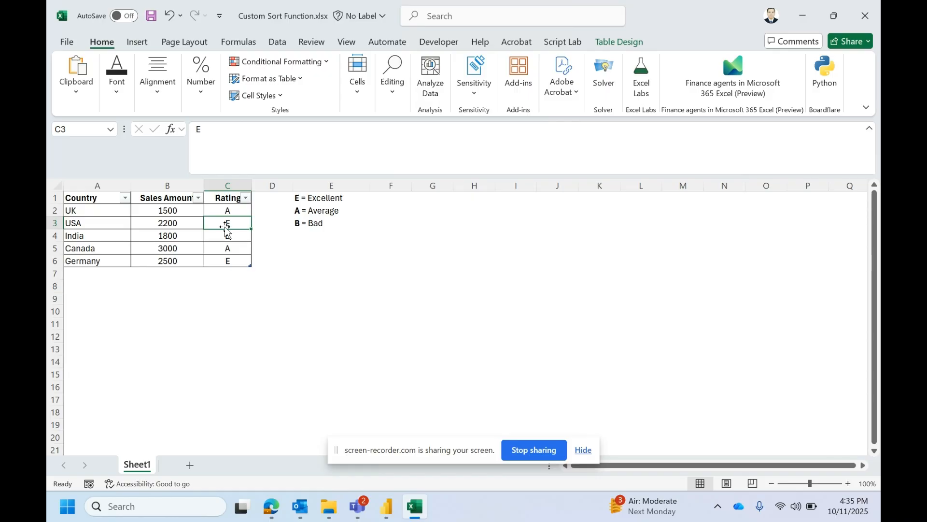
Load the sales table into the Power Query Editor as a new query from table
left_click(151, 226)
left_click(170, 208)
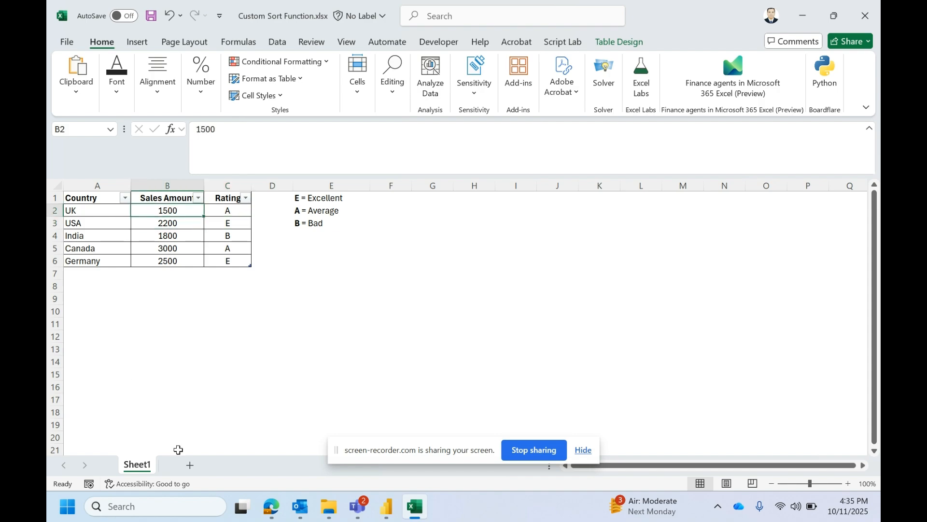
left_click(168, 223)
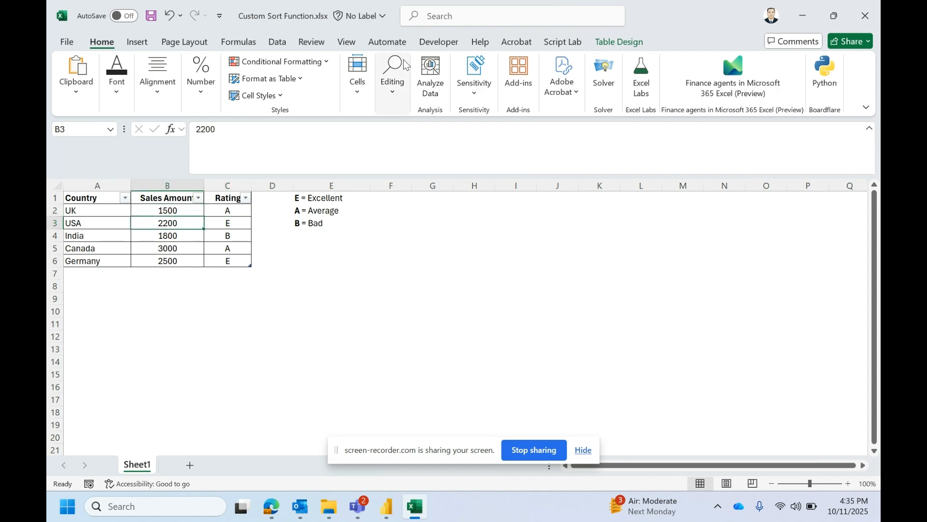
left_click(275, 44)
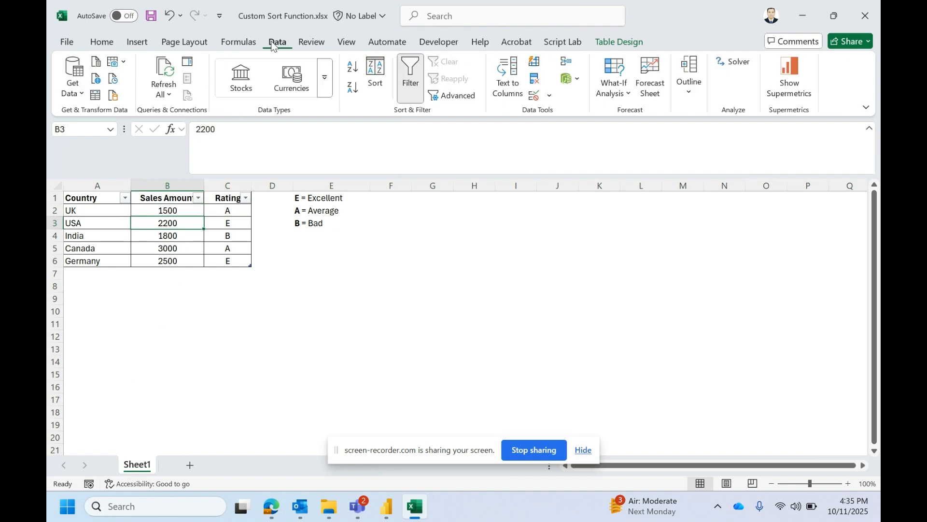
left_click(95, 98)
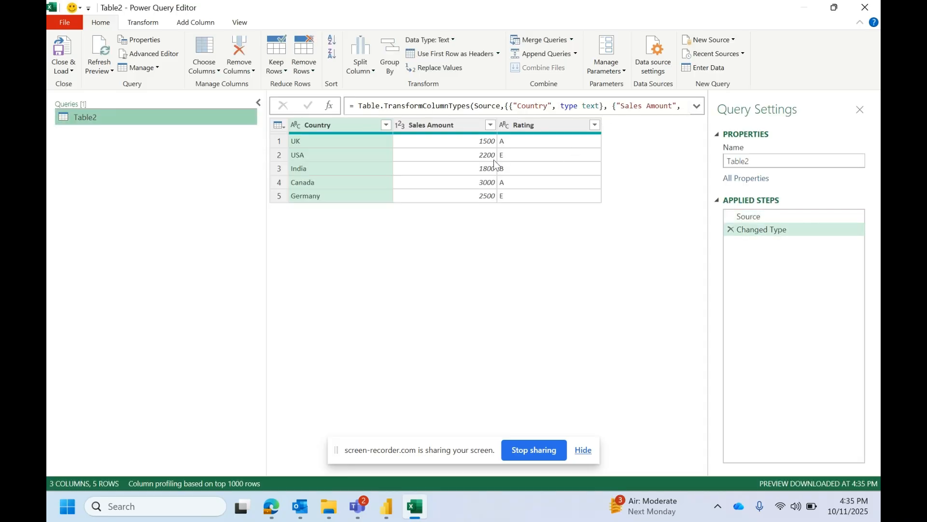
Compare the query's Source and Changed Type steps and delete the Changed Type step
left_click(769, 216)
left_click_drag(587, 7, 474, 197)
double_click(474, 197)
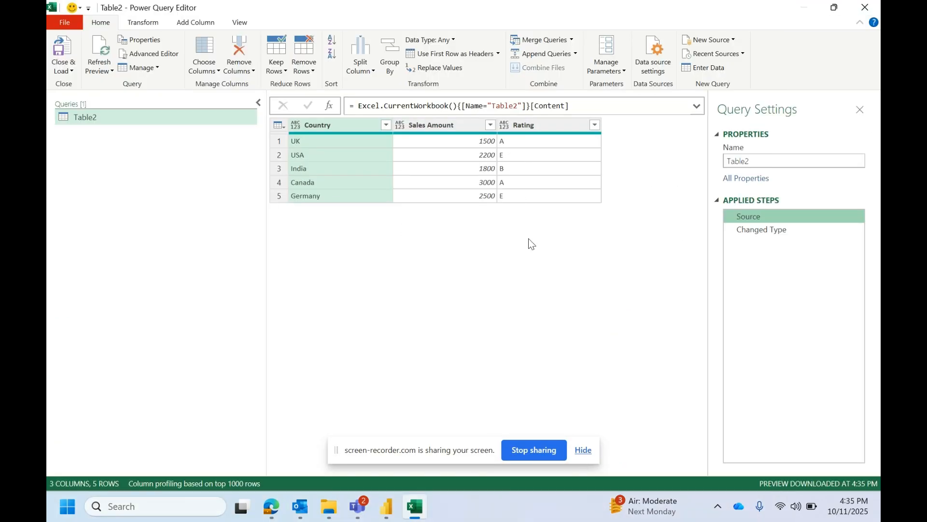
left_click(778, 230)
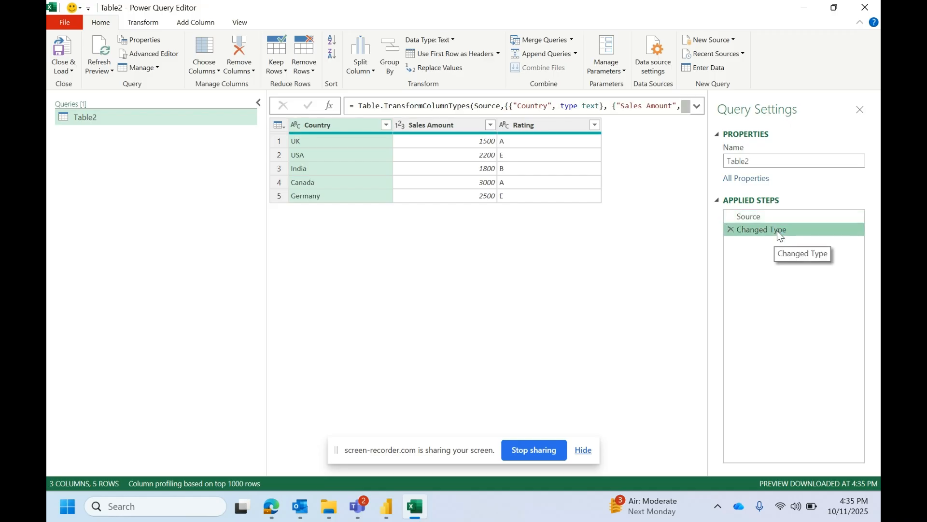
left_click(769, 220)
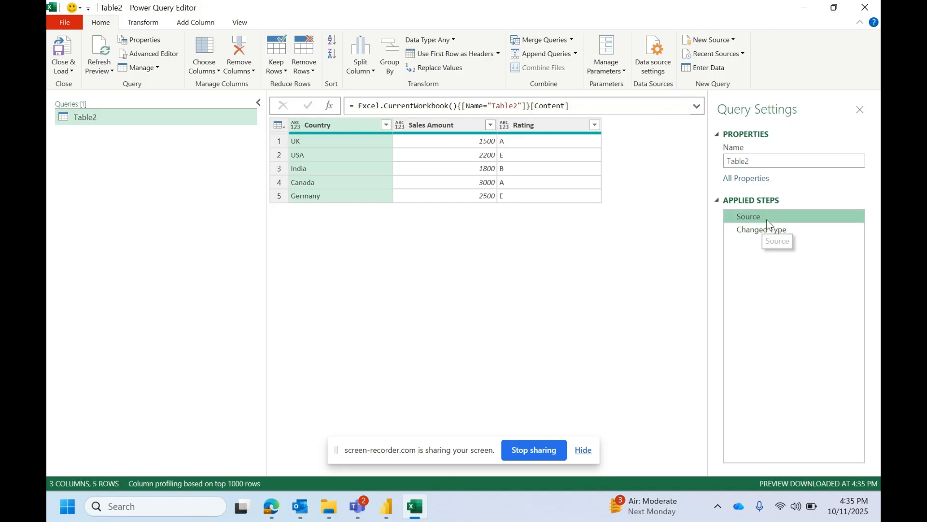
left_click(769, 230)
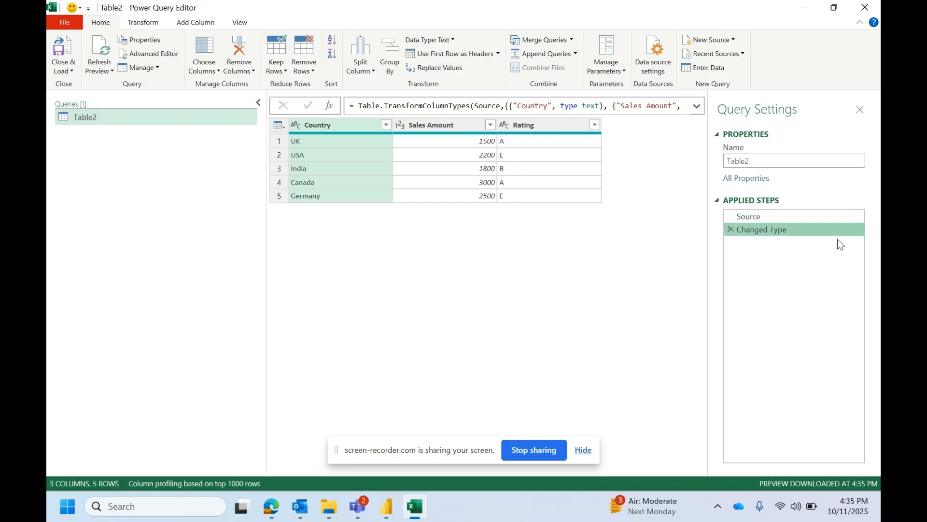
left_click(730, 229)
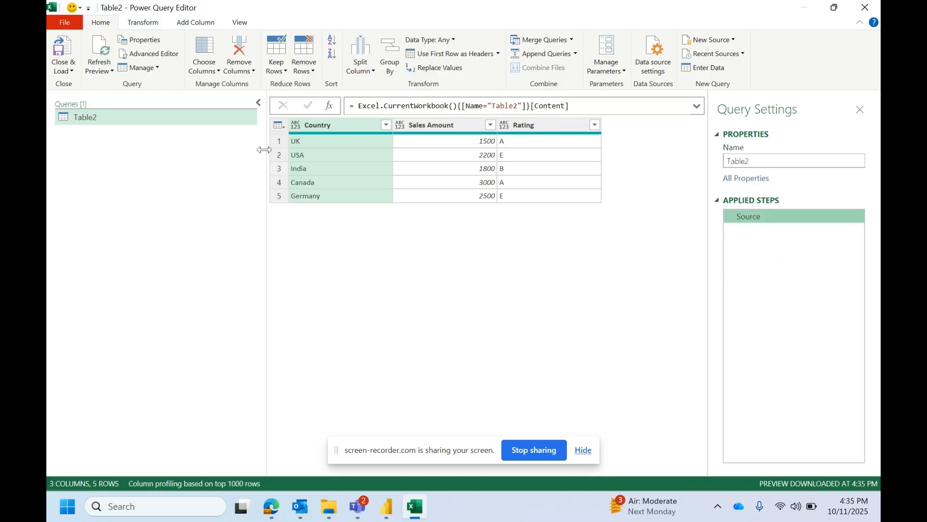
left_click_drag(265, 149, 192, 151)
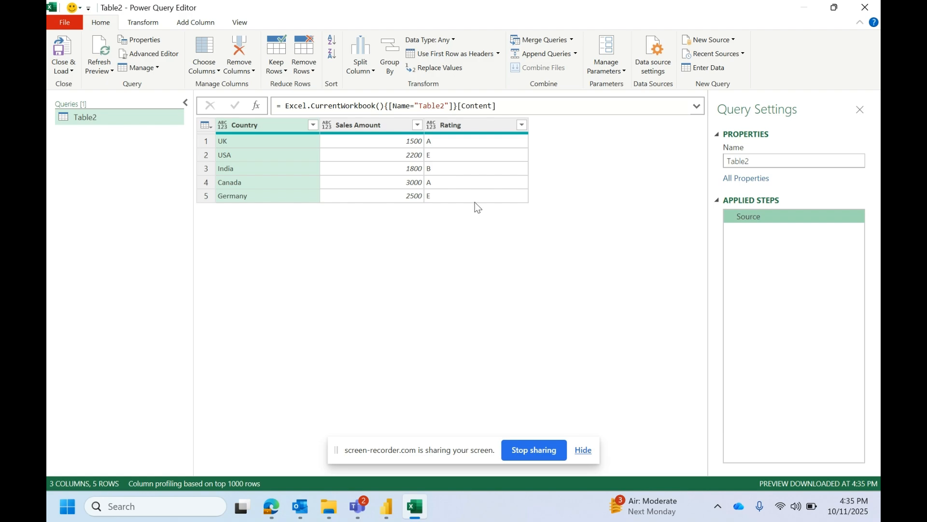
Start a new custom column in Table2 with a formula that begins with the List.PositionOf function
left_click(485, 129)
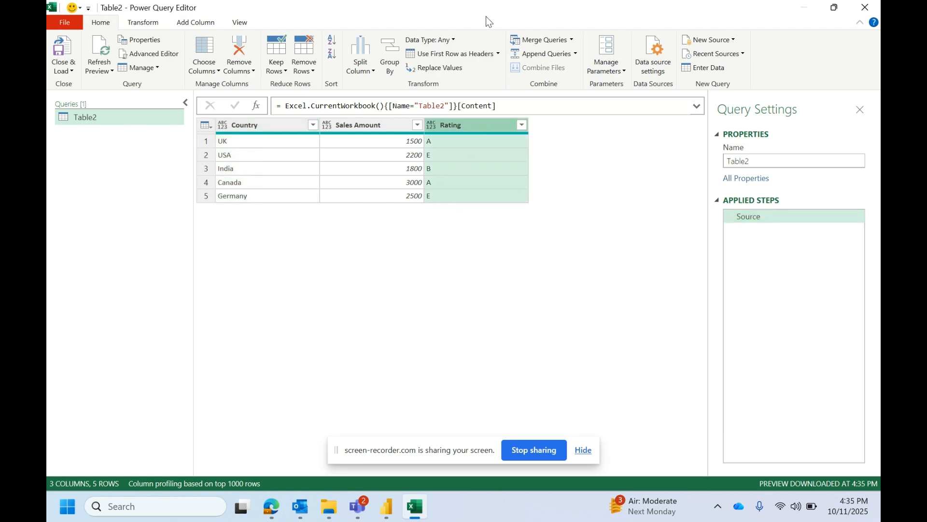
left_click(203, 25)
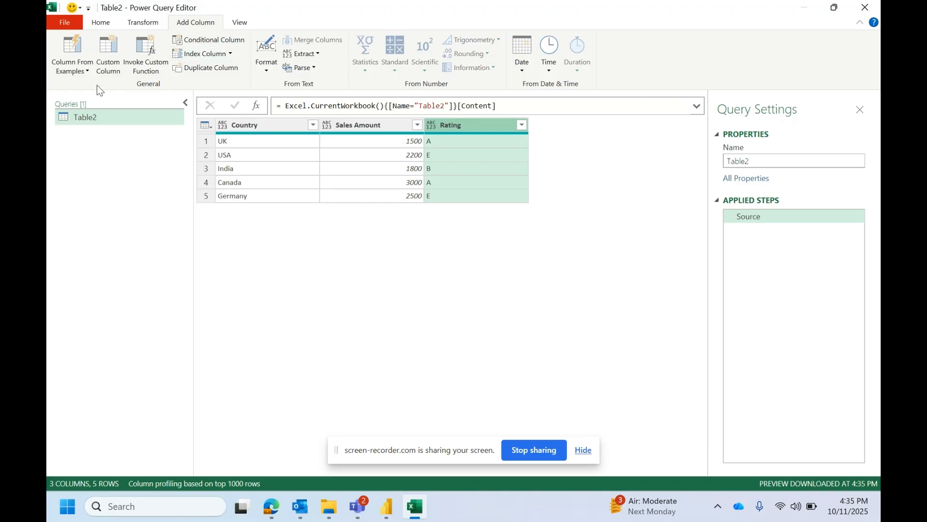
left_click(111, 63)
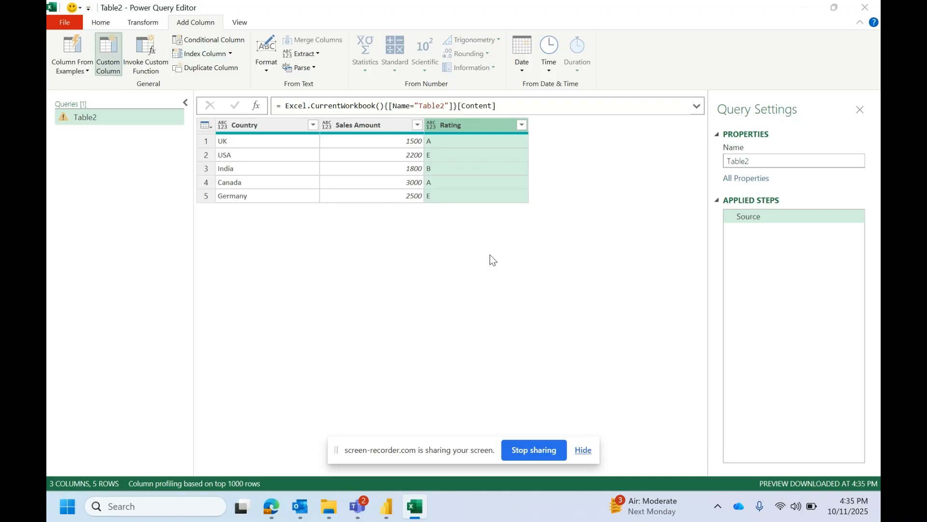
left_click_drag(457, 155, 425, 189)
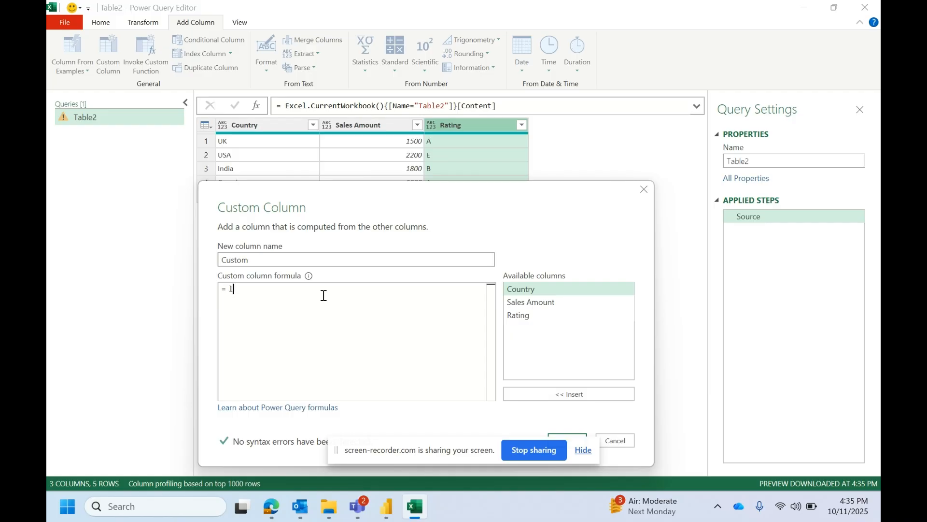
type("list.pos")
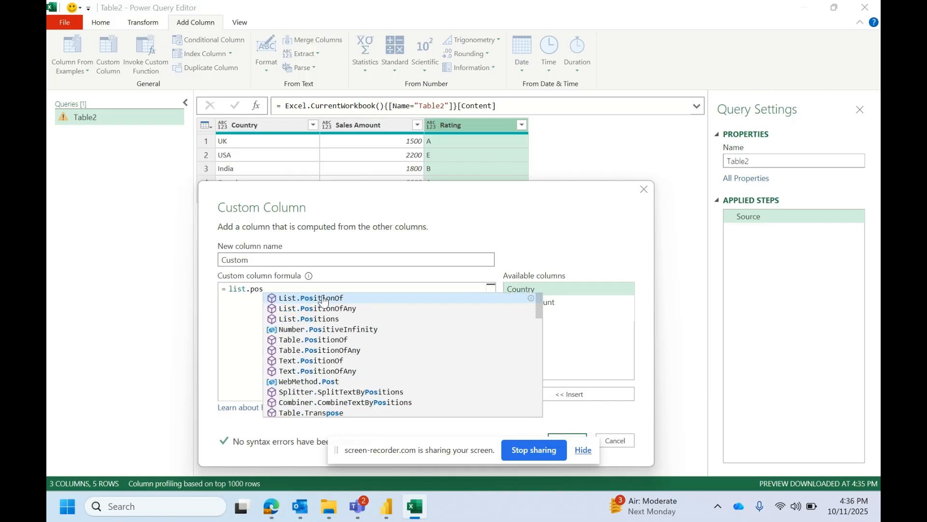
left_click(323, 298)
left_click(251, 289)
key("BackSpace")
key("BackSpace")
key("BackSpace")
key("BackSpace")
left_click(392, 286)
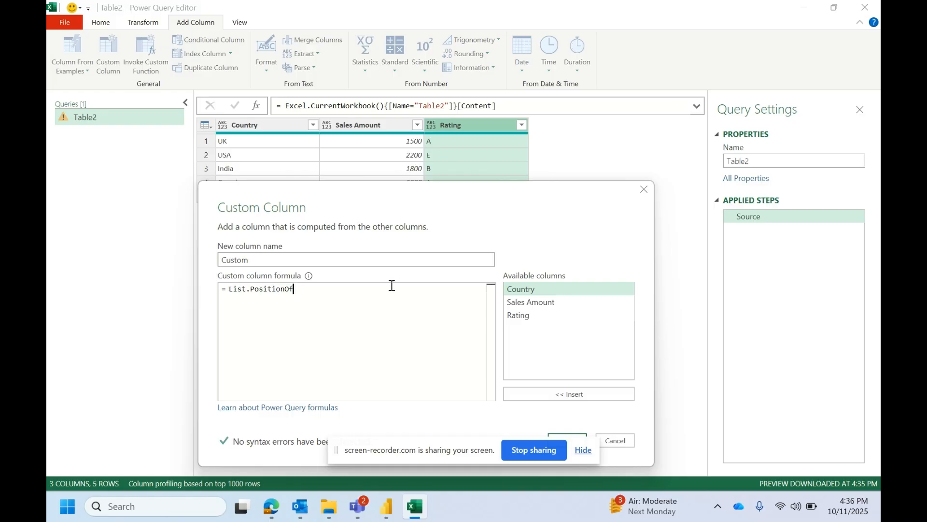
type("(")
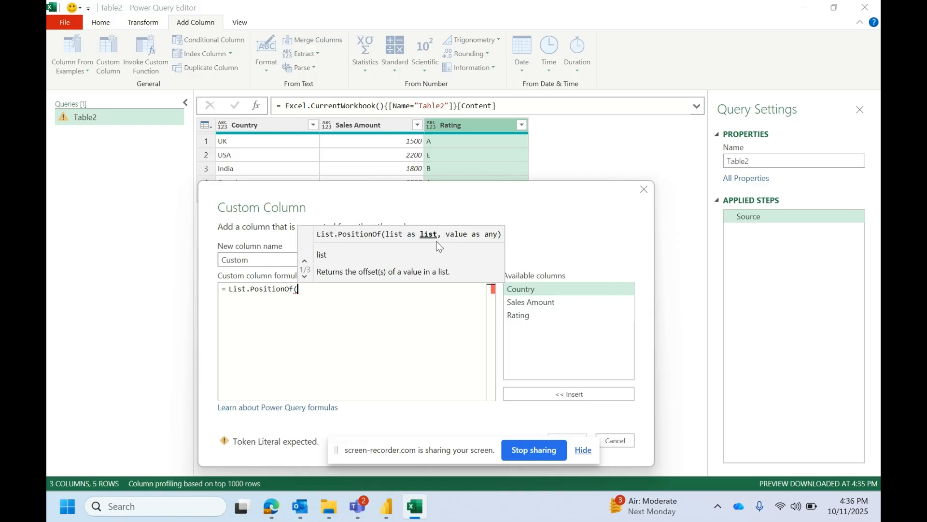
Enter the list {"E","A","B"} as the first argument of List.PositionOf in the custom column formula
type("{")
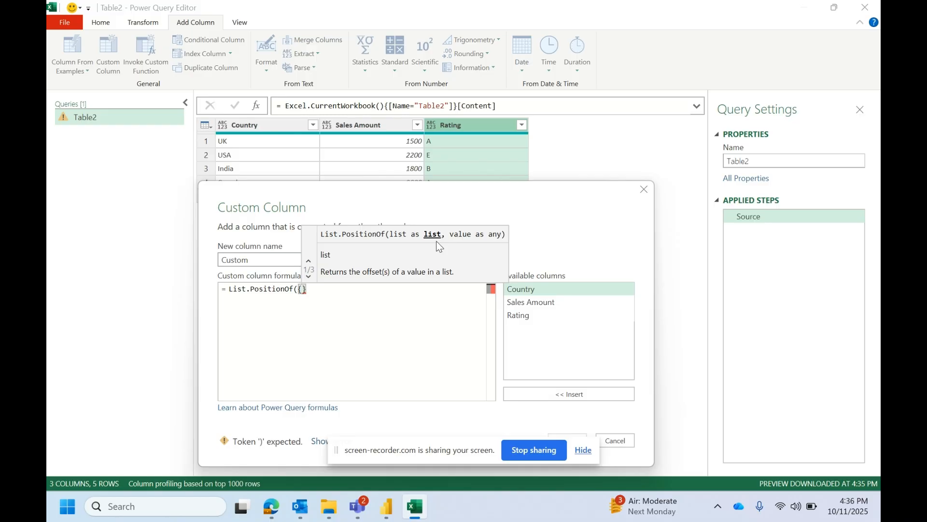
type("\"")
key("Caps_Lock")
type("E")
type("\",")
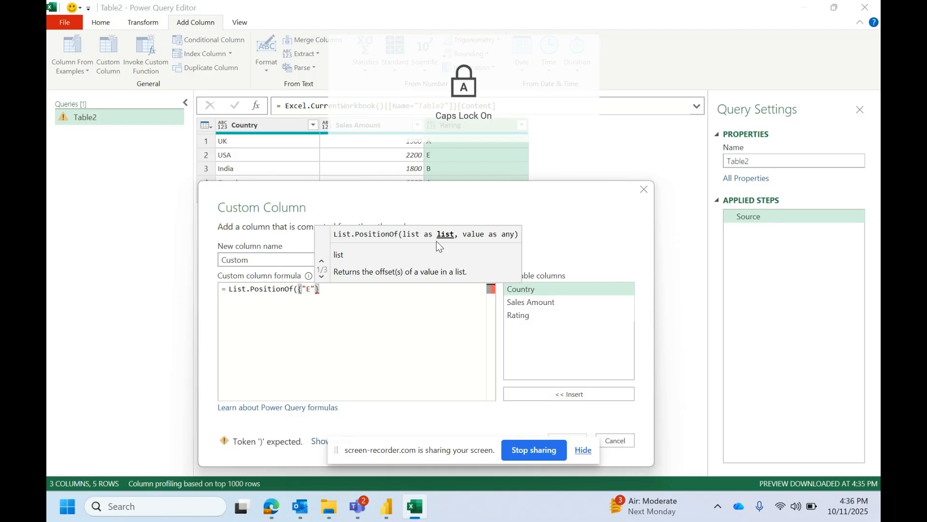
type("\"")
key("Caps_Lock")
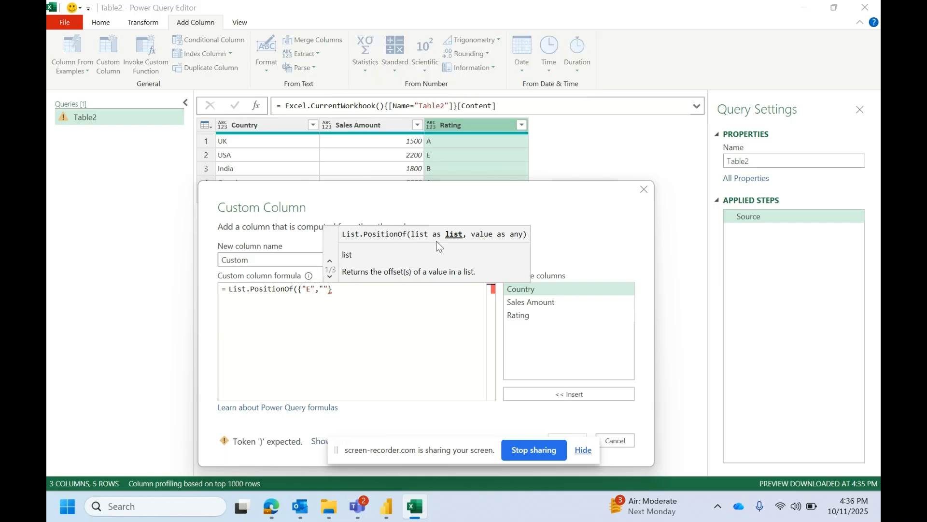
key("Caps_Lock")
type("A")
type("\"")
type(",\"")
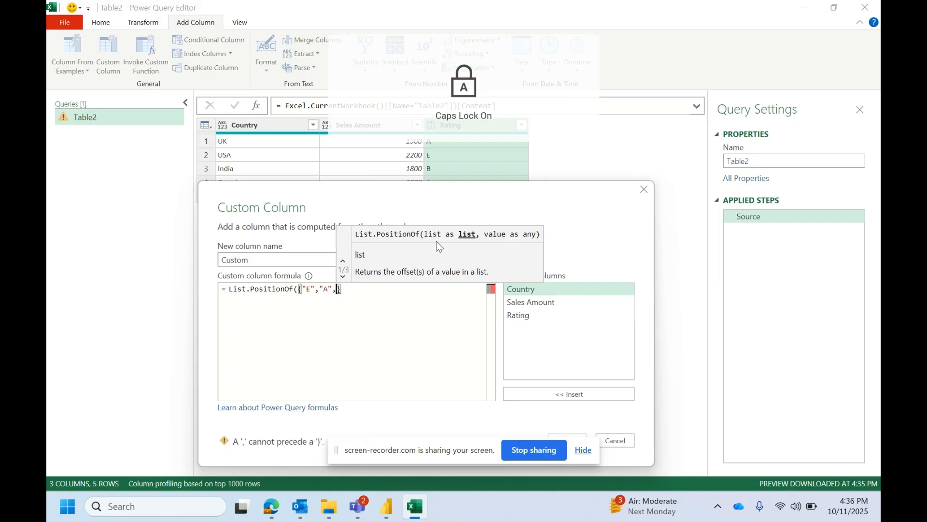
type("B")
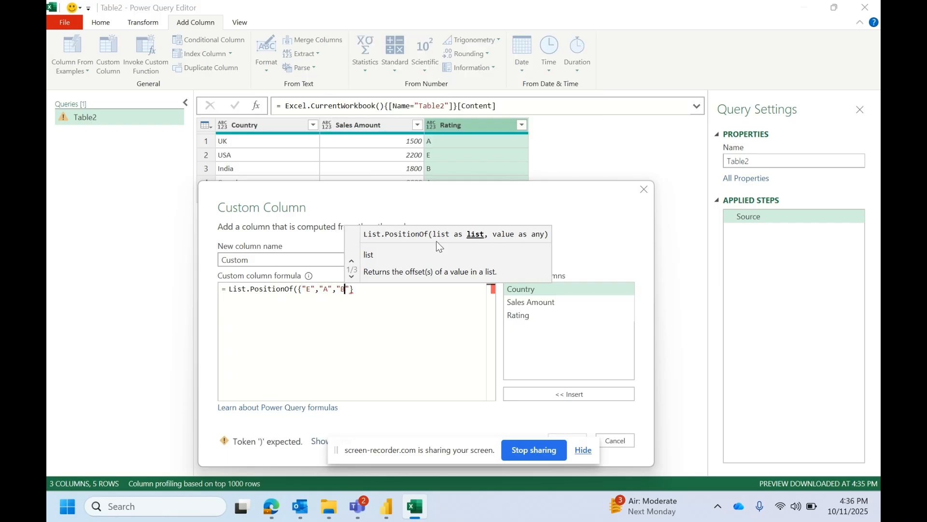
type("\"")
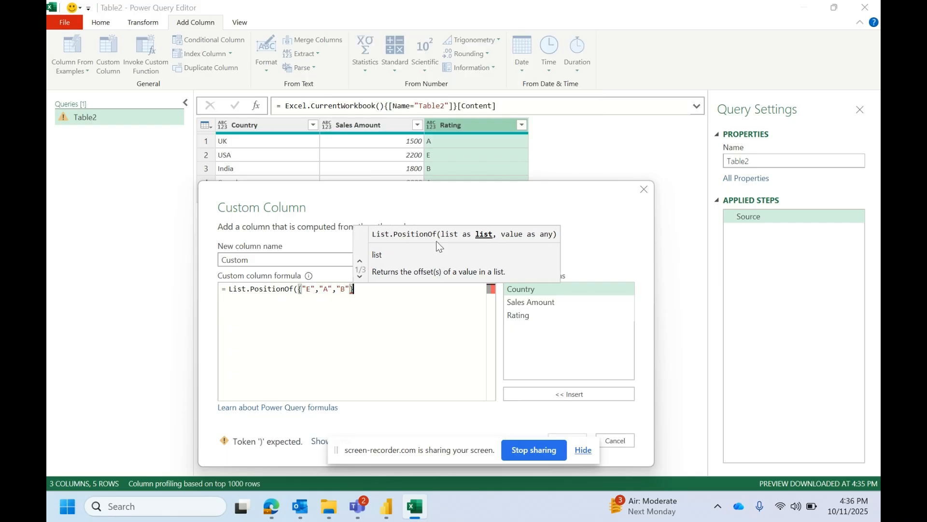
type("},")
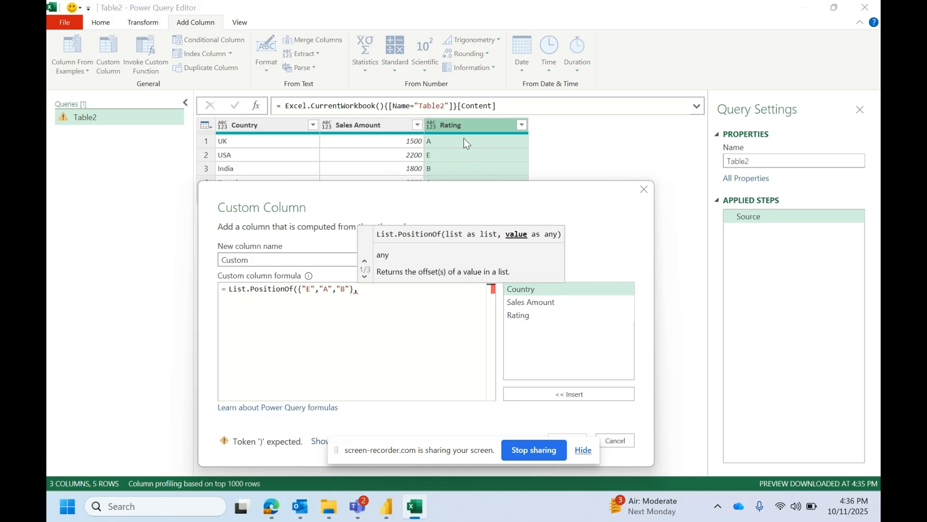
Complete the formula with [Rating] as the value argument and add the custom column to Table2
double_click(535, 314)
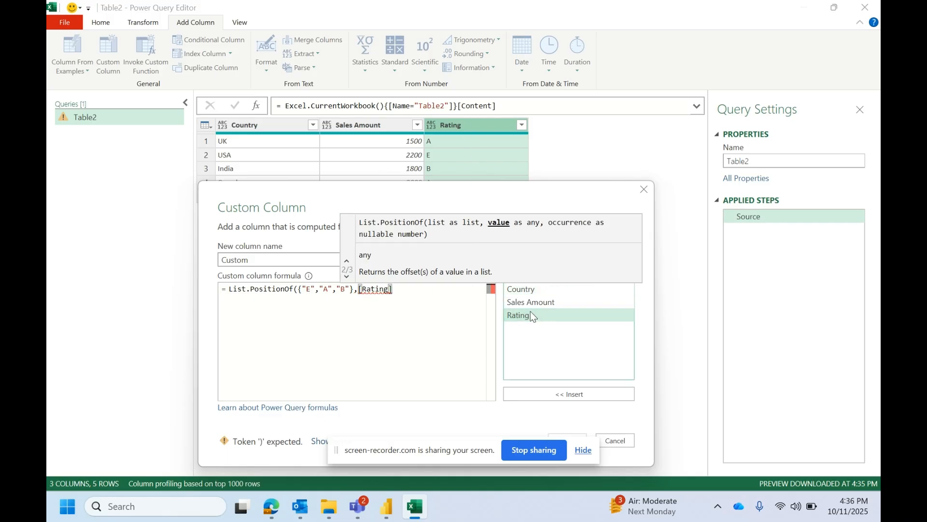
type(")")
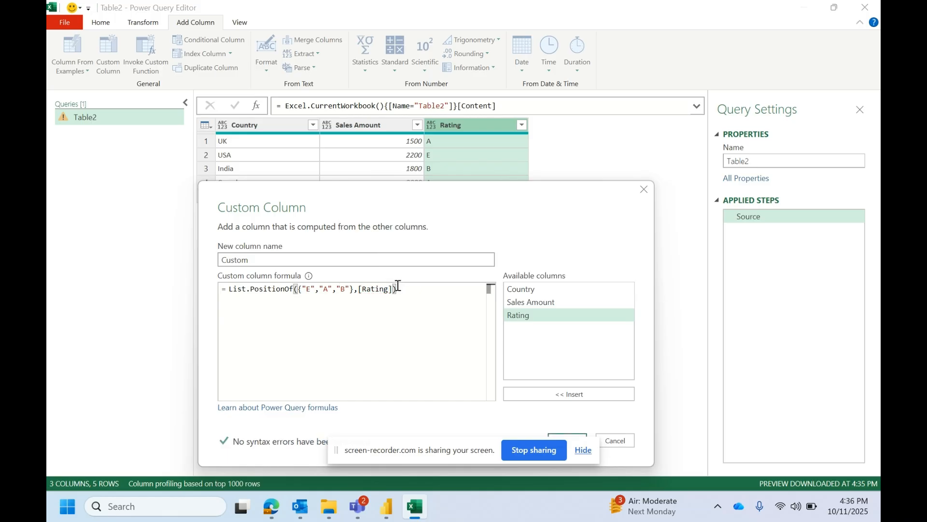
left_click_drag(570, 198, 643, 117)
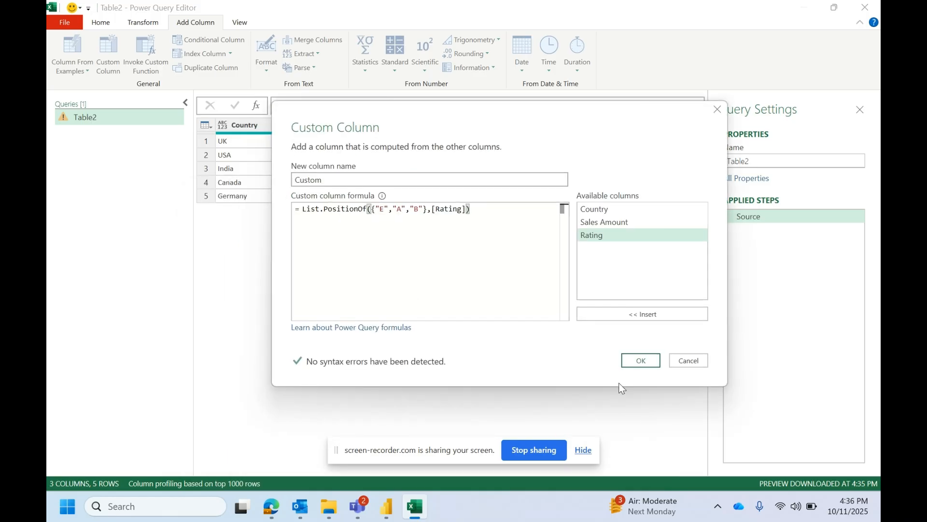
left_click(640, 363)
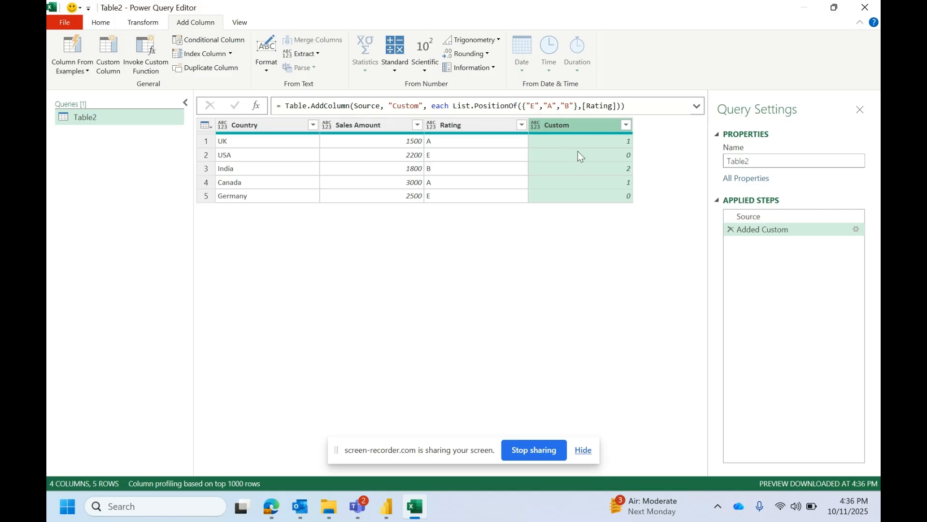
Compare the Rating values with the position numbers in the Custom column for the A and E rows
left_click(464, 138)
left_click(621, 145)
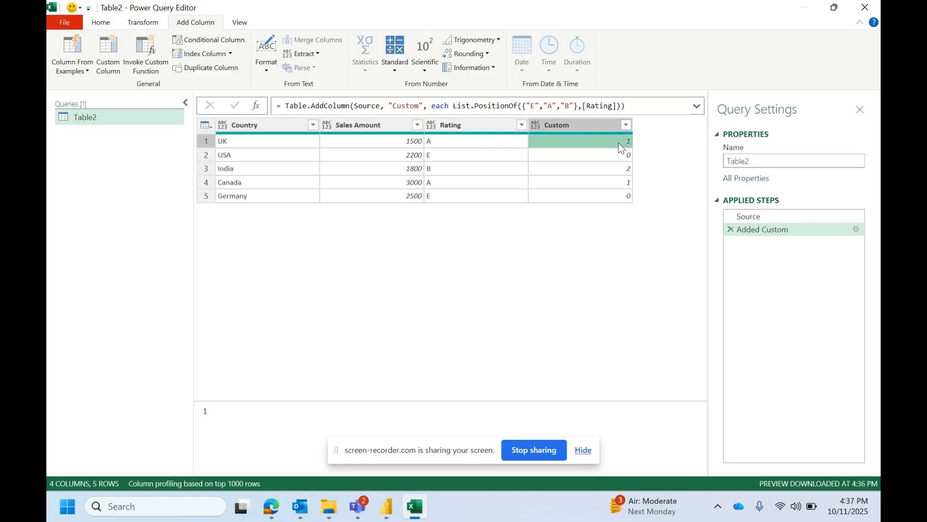
left_click(486, 153)
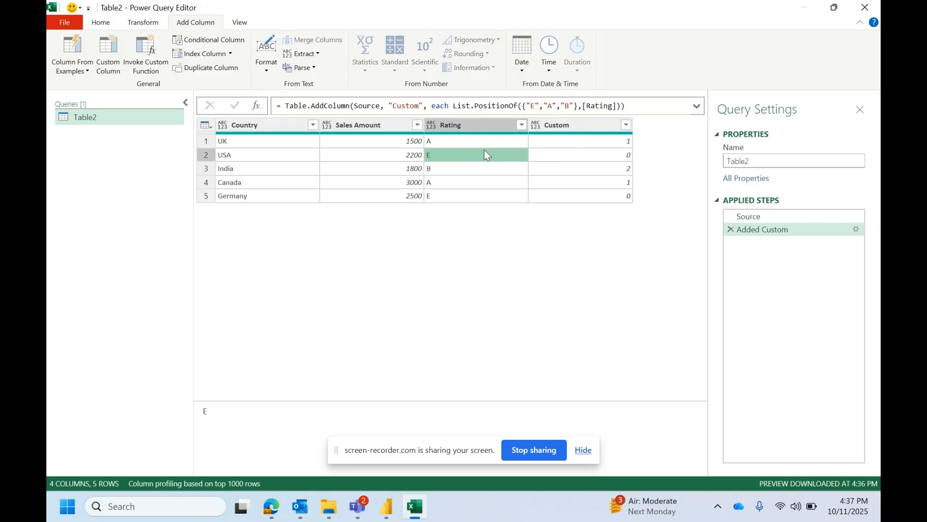
left_click(598, 156)
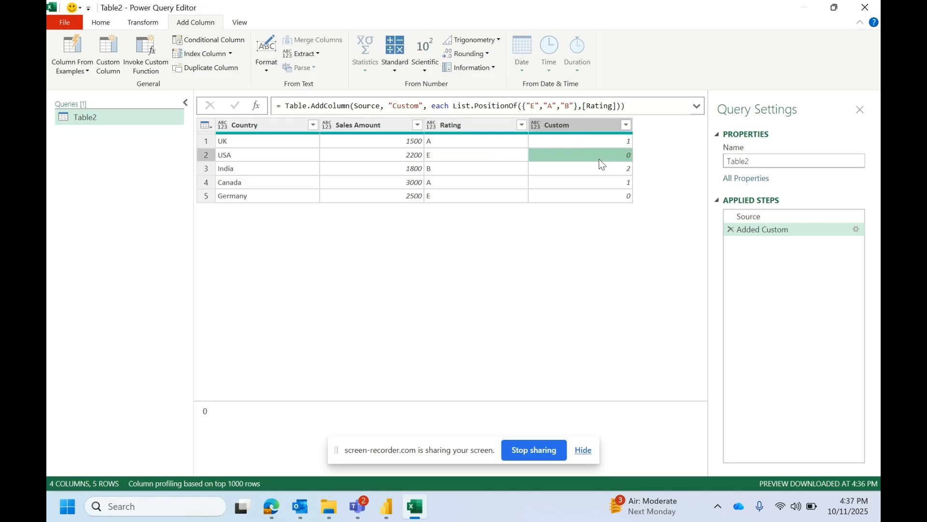
left_click(602, 140)
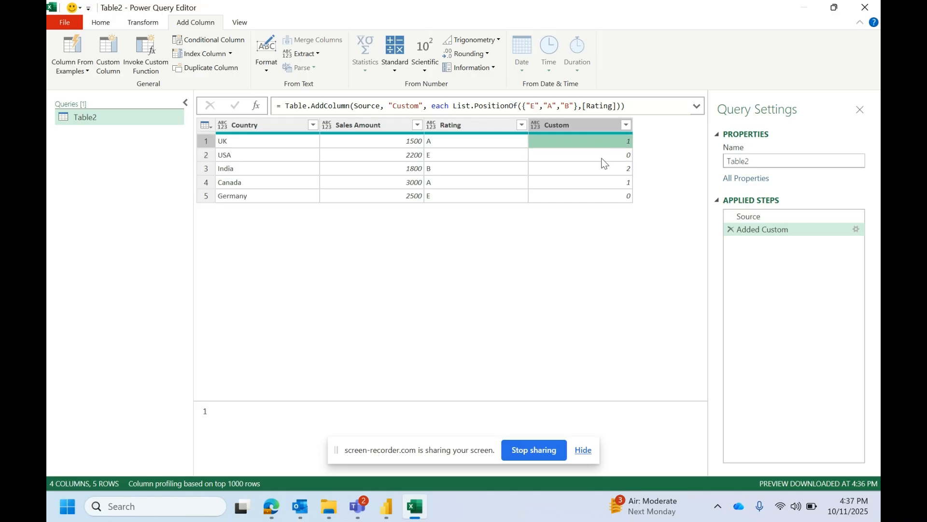
left_click(603, 156)
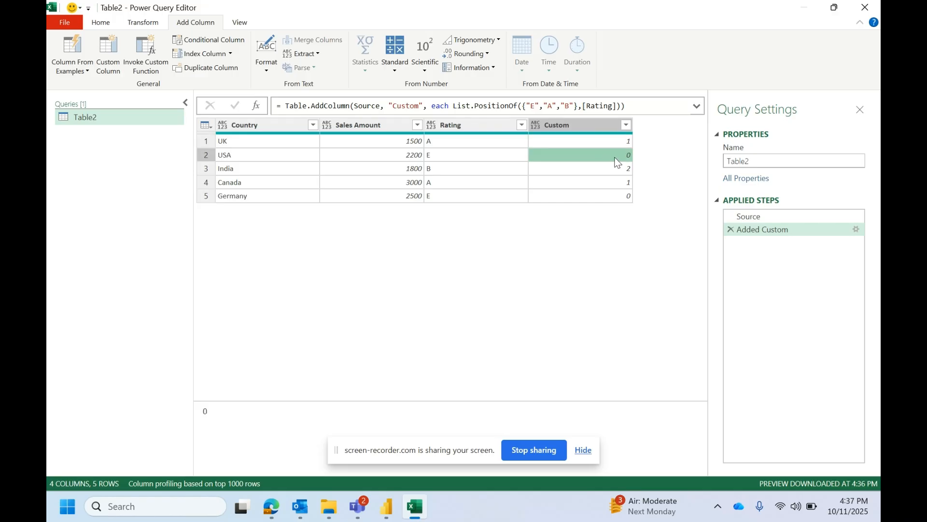
left_click(451, 155)
left_click(577, 155)
left_click(465, 157)
left_click(599, 153)
left_click(459, 143)
left_click(464, 153)
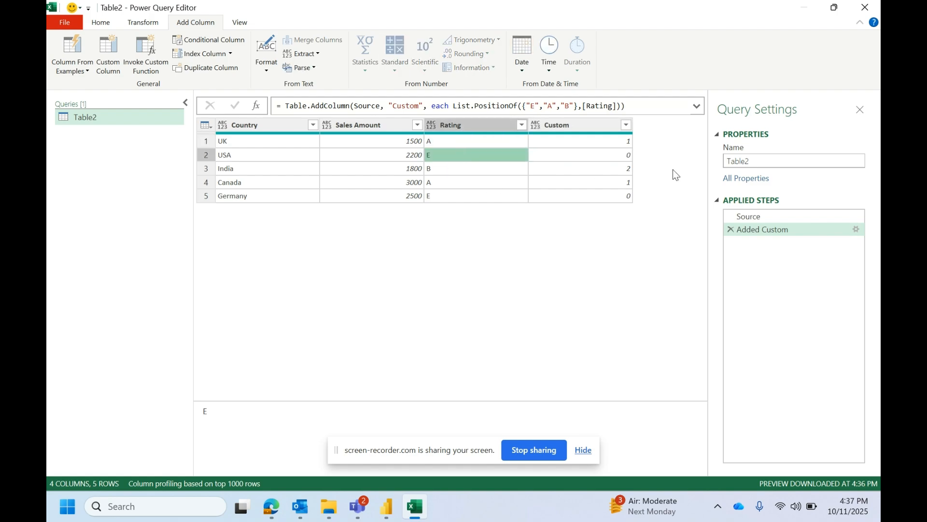
left_click(626, 161)
left_click(622, 198)
left_click(621, 152)
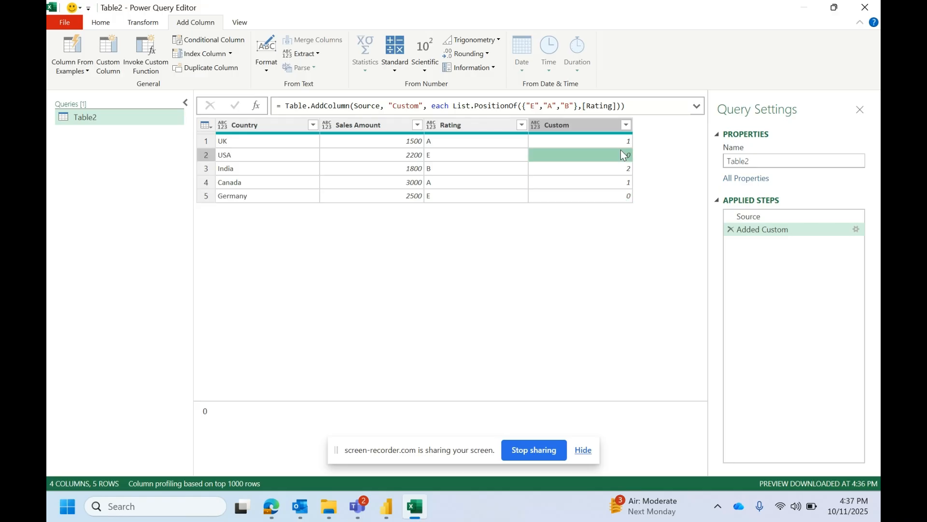
left_click(610, 141)
left_click(463, 140)
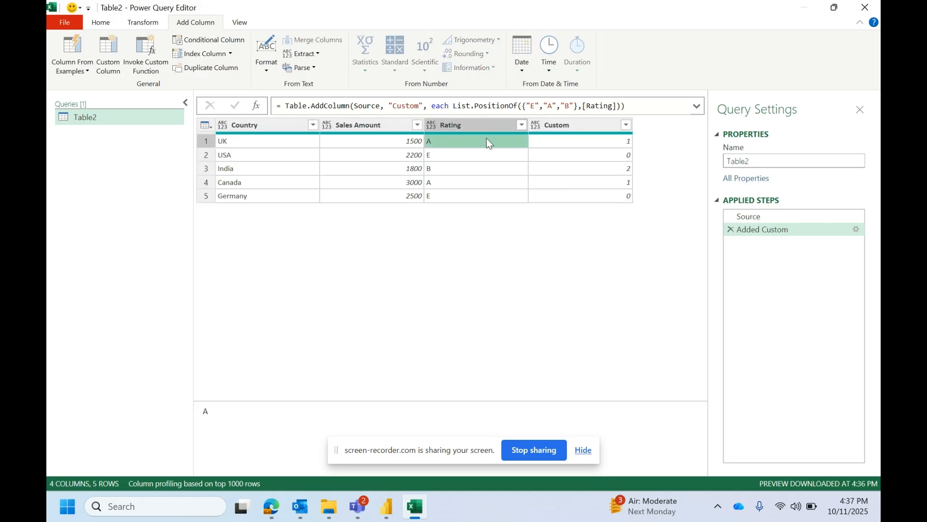
left_click(603, 139)
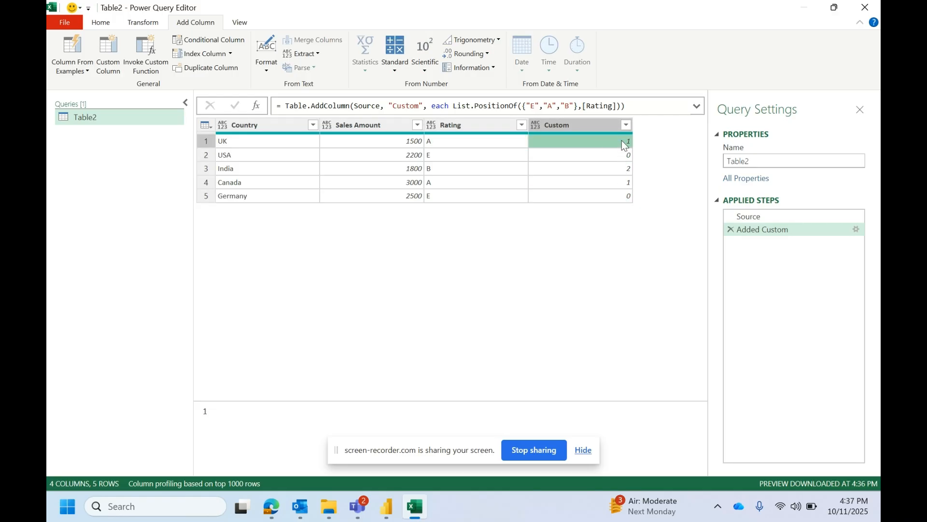
Sort the table in ascending order by the Custom column
left_click(626, 125)
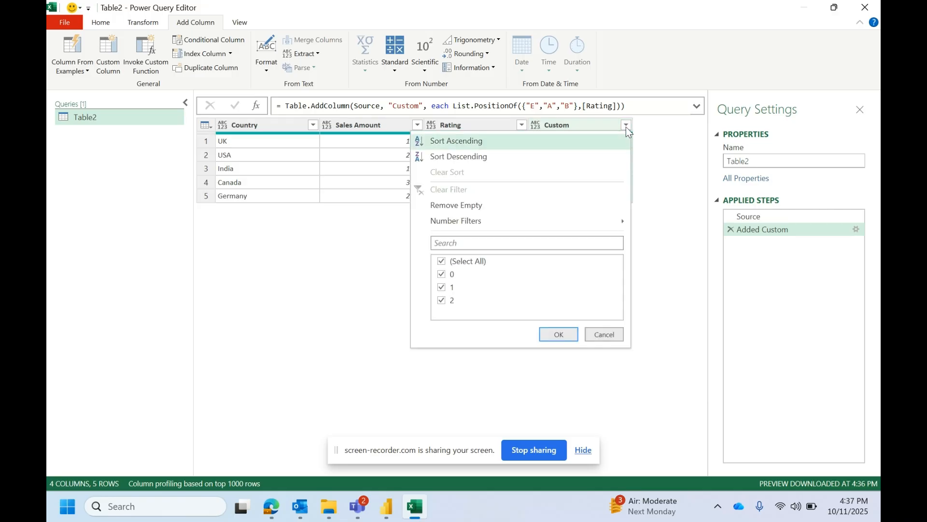
left_click(474, 141)
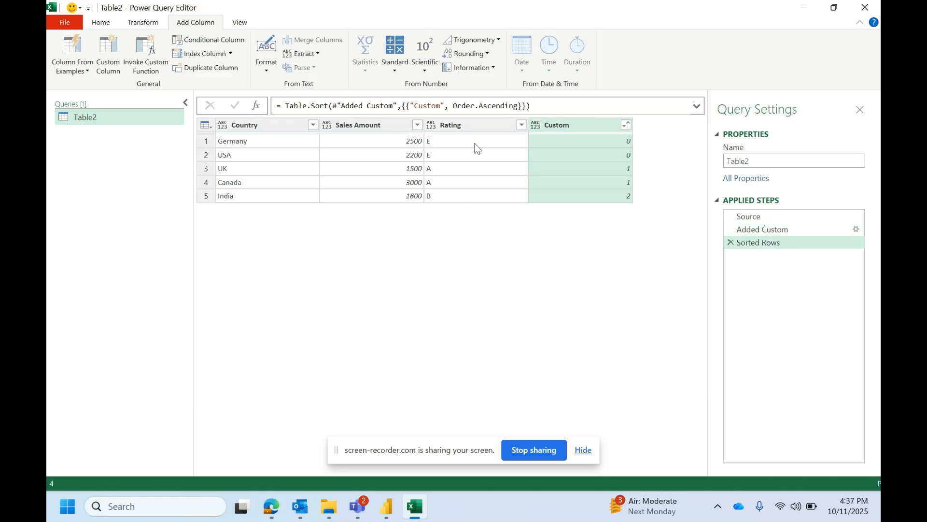
Check the order of the Rating values from the first row to the last in the sorted table
left_click(440, 146)
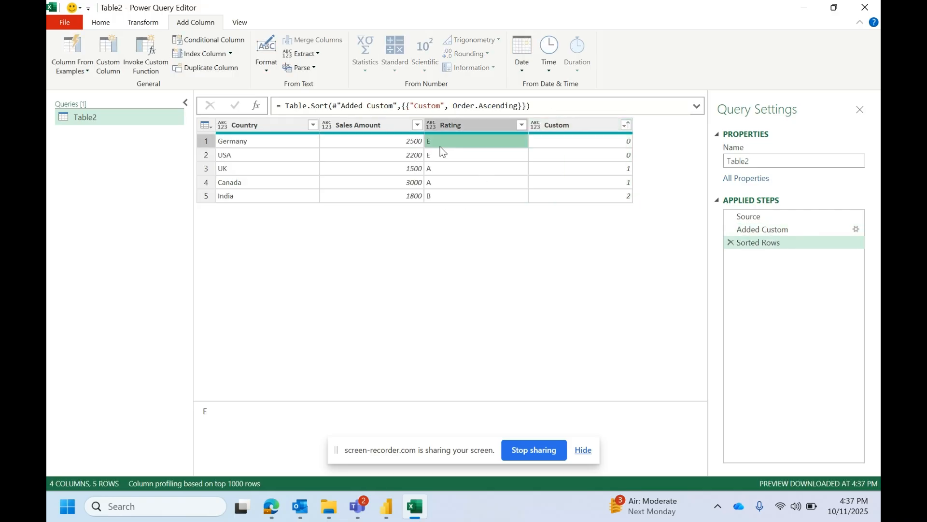
left_click(441, 160)
left_click(437, 168)
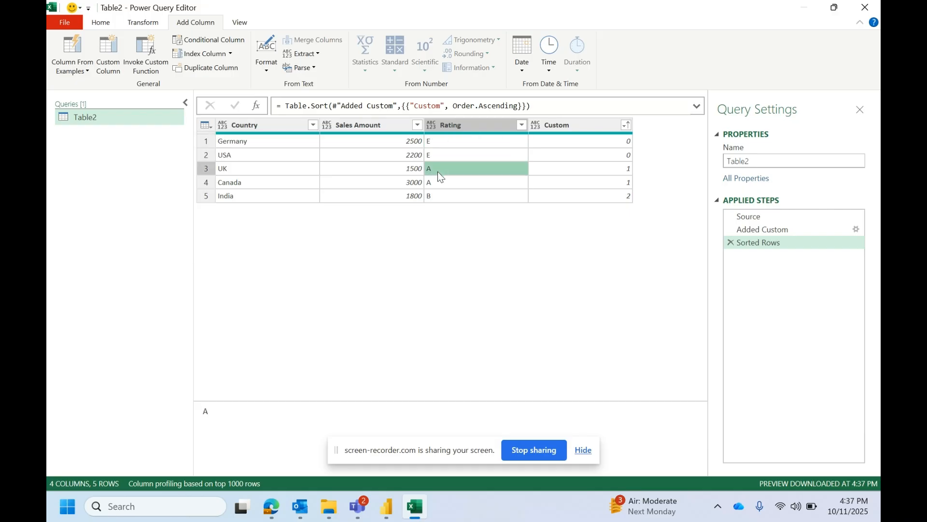
left_click(436, 182)
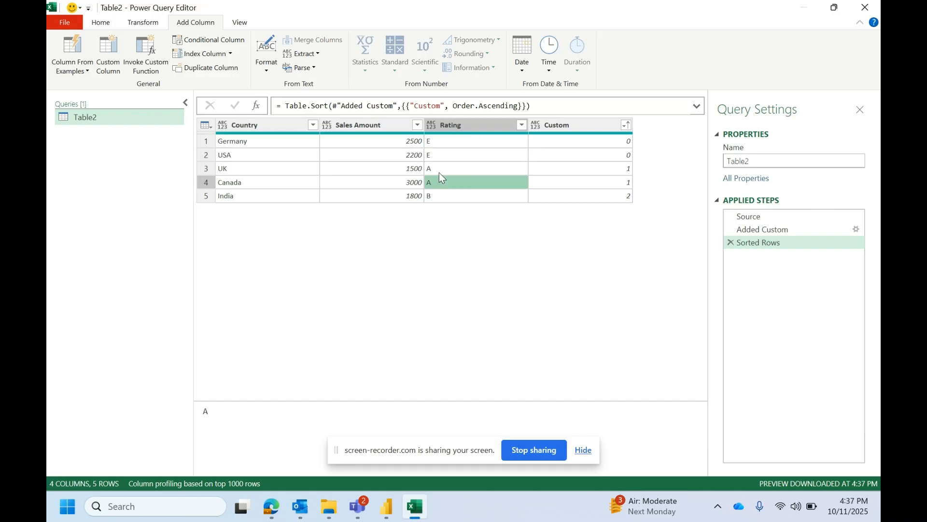
left_click(439, 146)
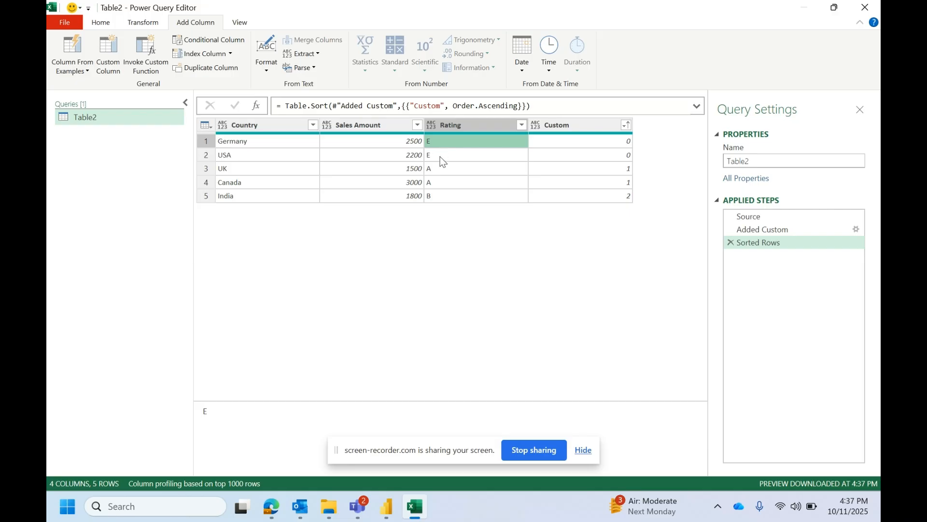
left_click(440, 155)
left_click(439, 170)
left_click(439, 180)
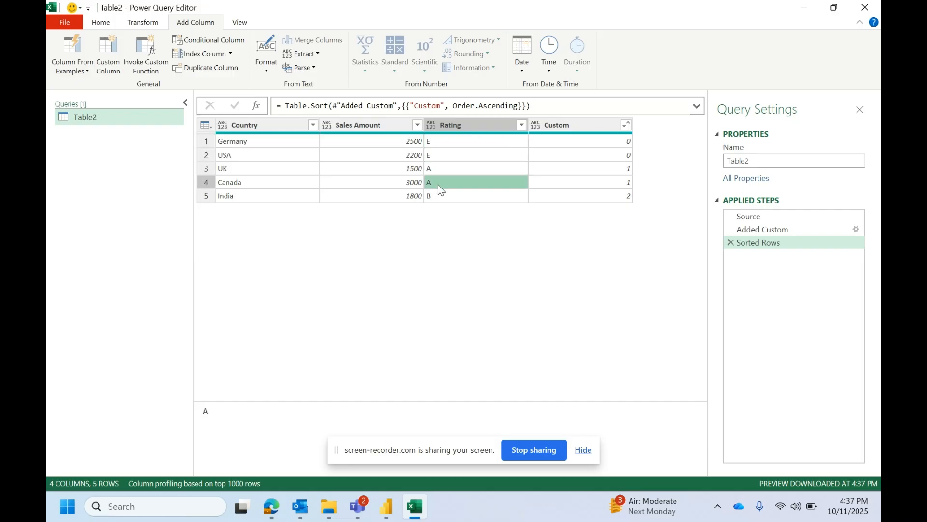
left_click(436, 195)
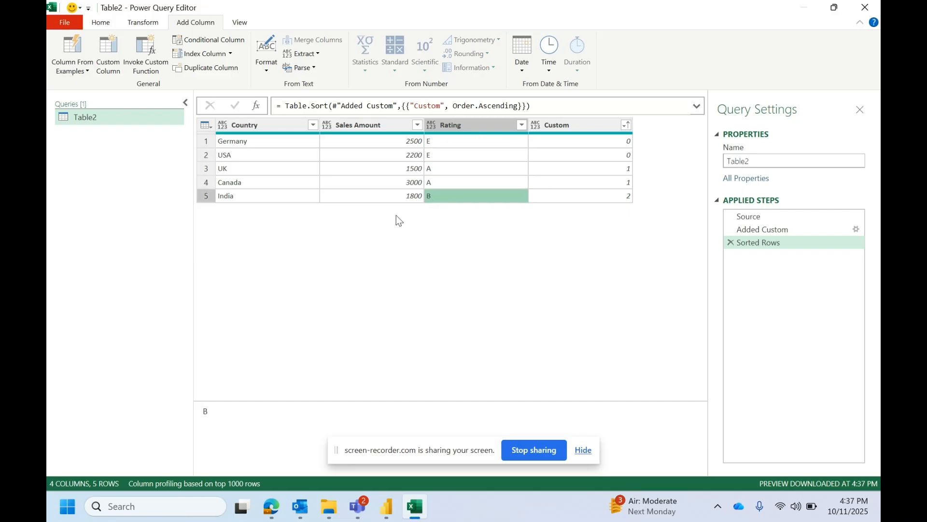
Remove the Custom helper column from the sorted query
left_click(590, 128)
double_click(589, 126)
right_click(589, 126)
left_click(559, 221)
right_click(582, 126)
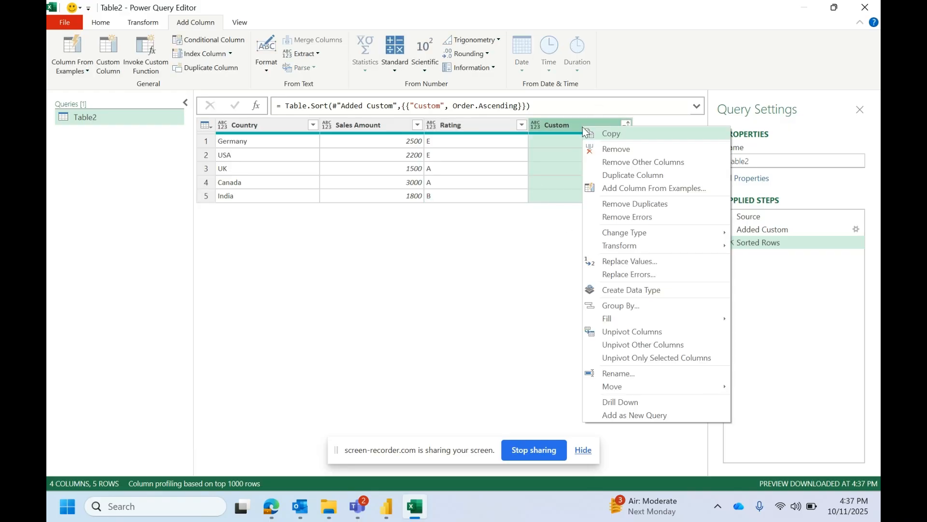
left_click(606, 147)
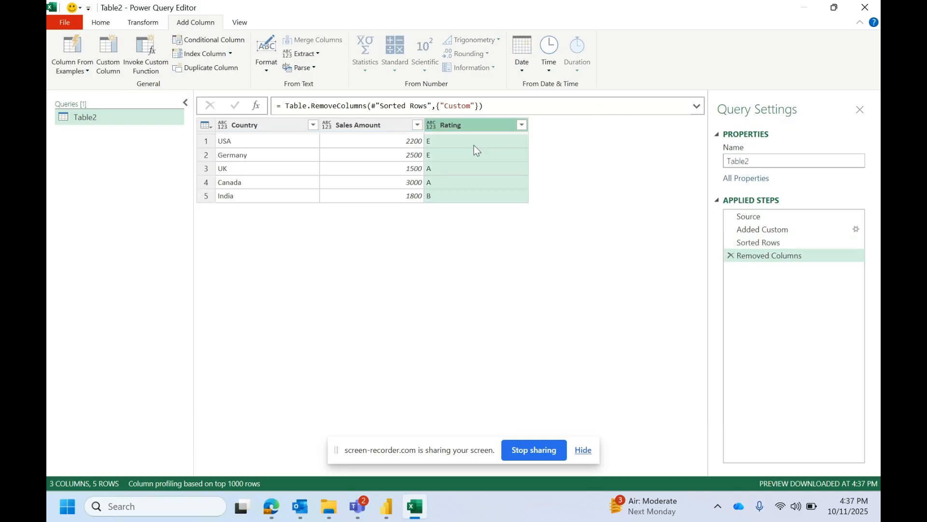
Close the query and load it as a table into the existing worksheet at Sheet1 cell H1
left_click(100, 22)
left_click(63, 68)
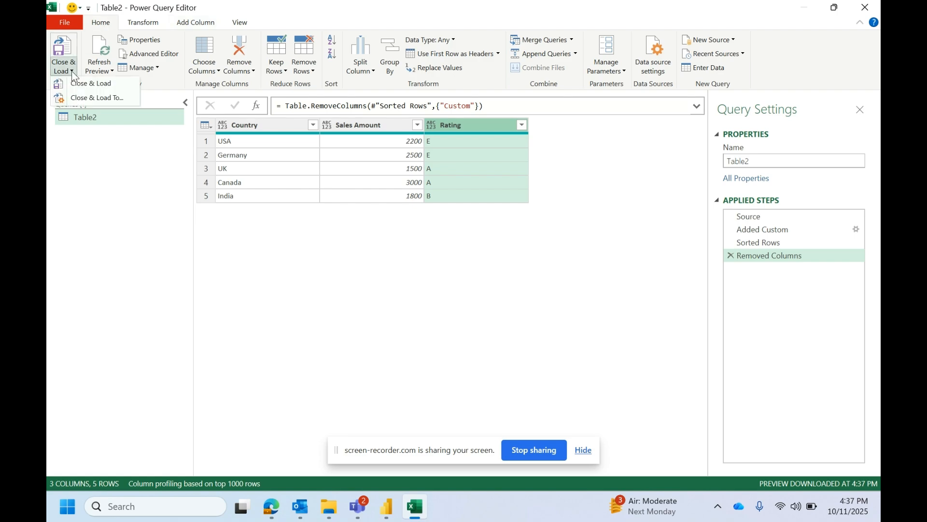
left_click(102, 99)
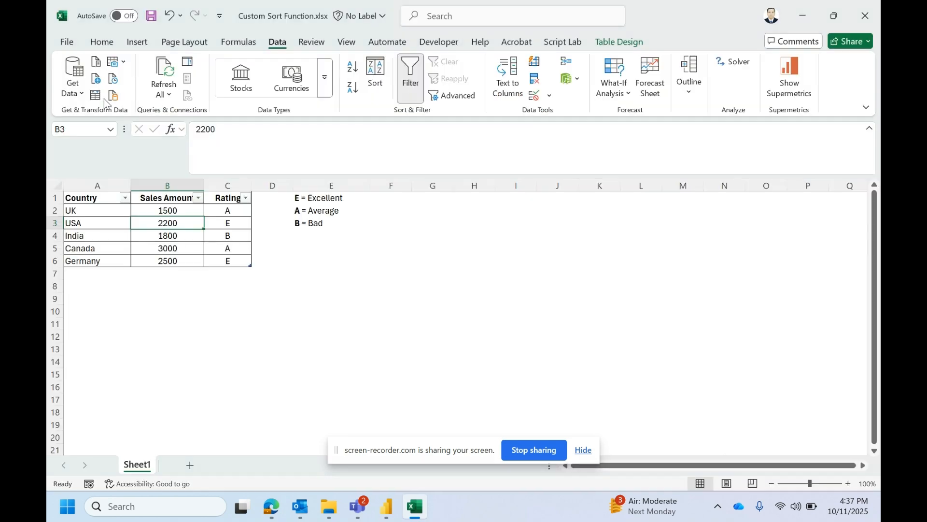
left_click_drag(324, 313, 411, 246)
left_click(440, 304)
left_click(472, 207)
left_click(472, 202)
left_click_drag(430, 253, 422, 155)
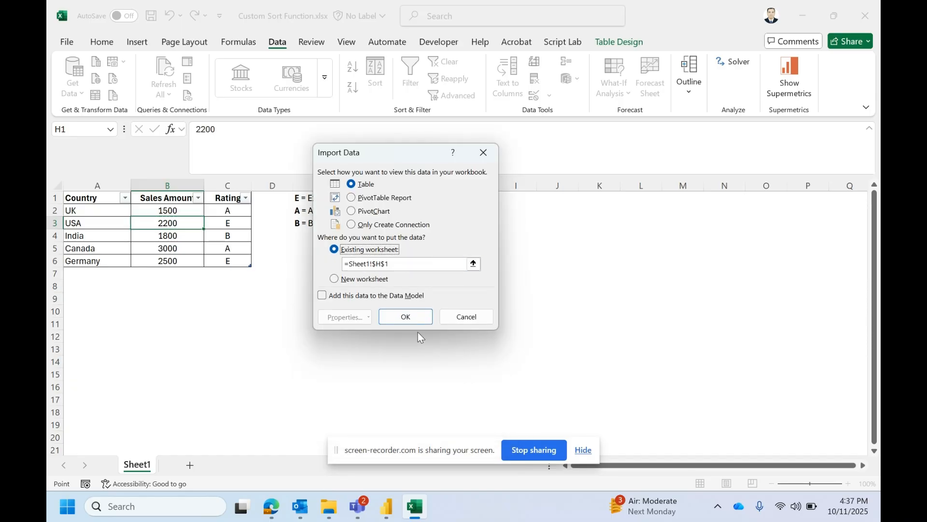
left_click(414, 320)
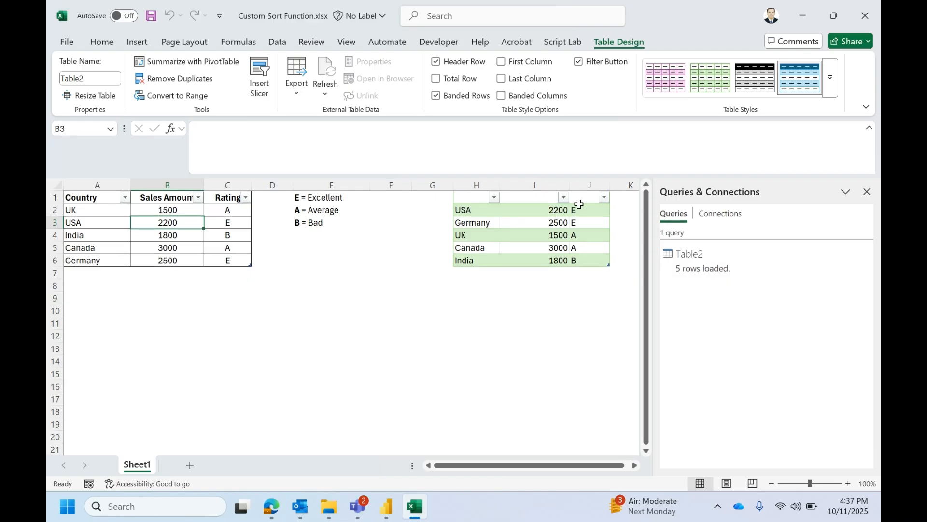
Change the text colour of the loaded table's header row in H1:J1 to black
left_click(604, 197)
key("Escape")
left_click_drag(586, 195, 464, 197)
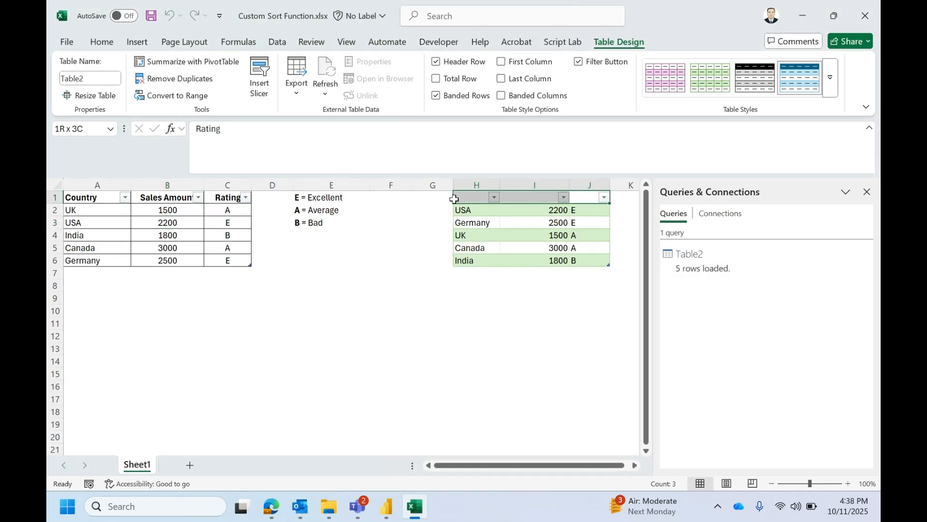
left_click(102, 42)
left_click(115, 86)
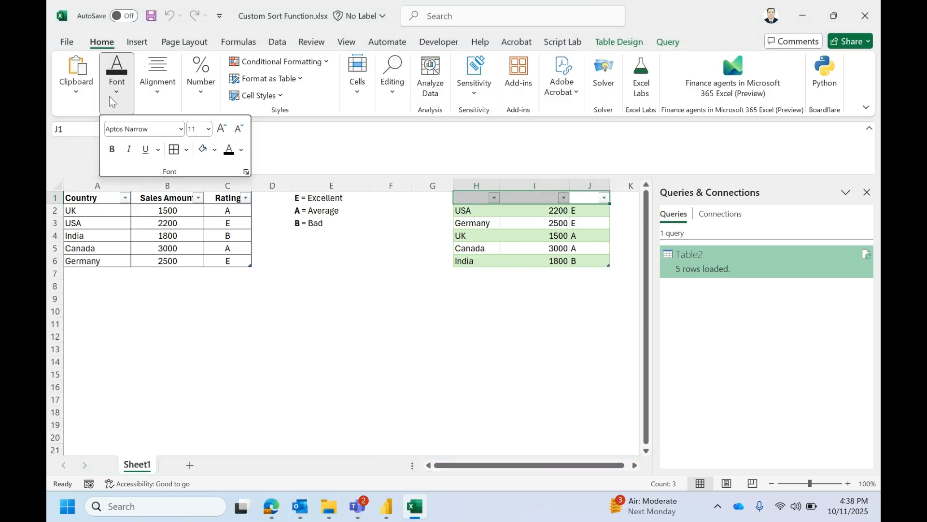
left_click(229, 150)
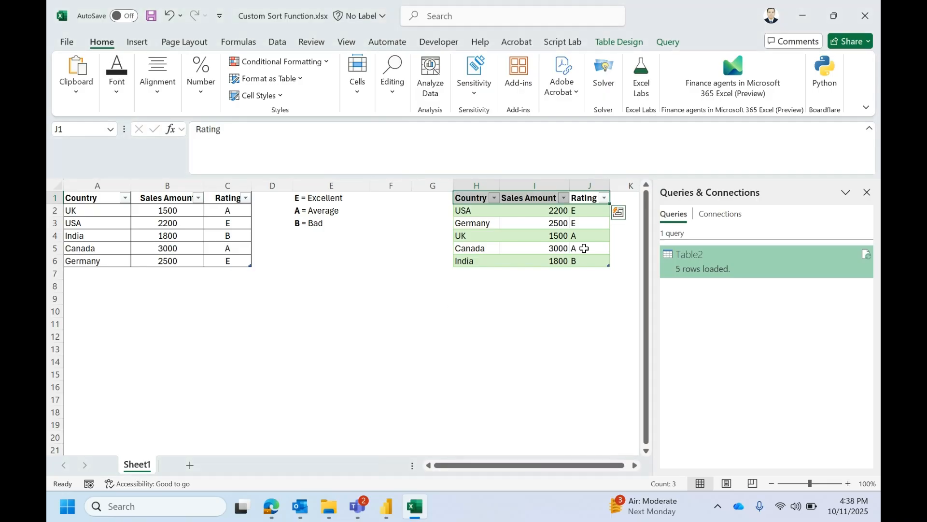
left_click(482, 322)
left_click(513, 261)
left_click(521, 234)
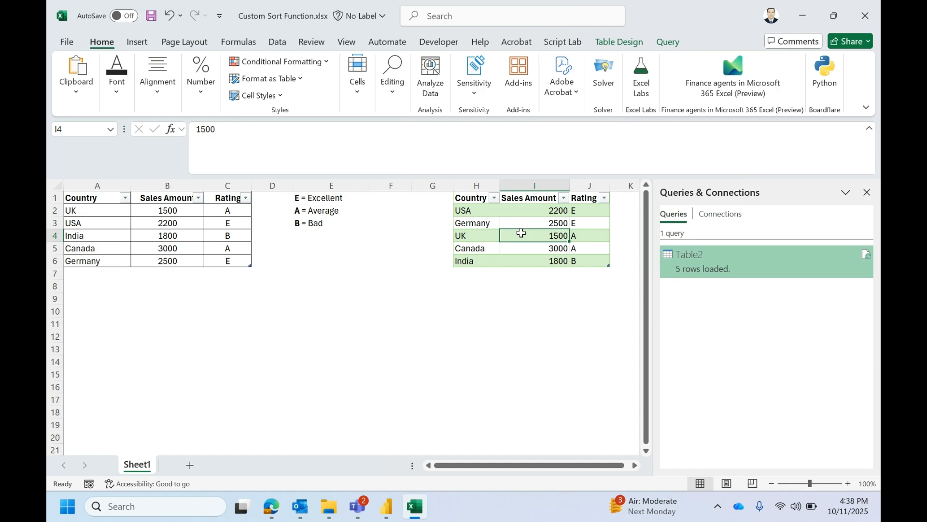
left_click(521, 214)
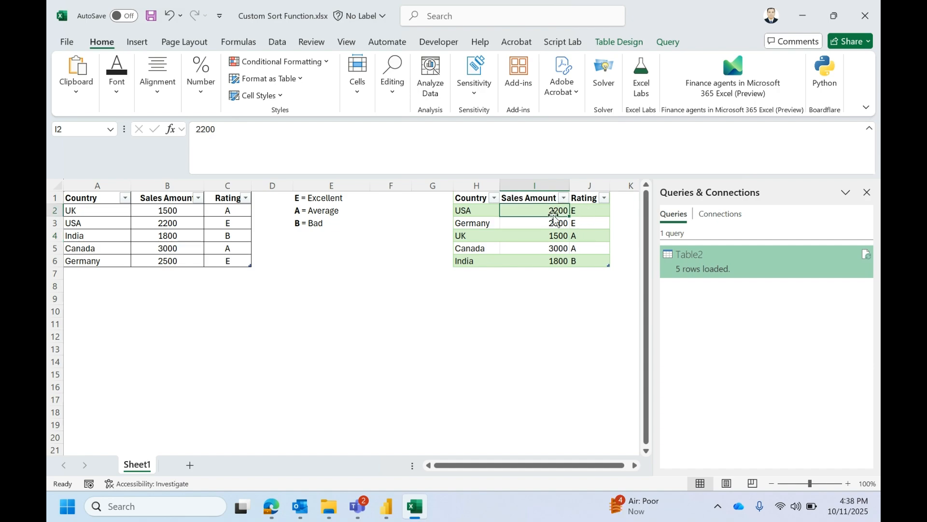
Delete the empty column F between the rating legend and the loaded table
left_click(380, 186)
right_click(380, 185)
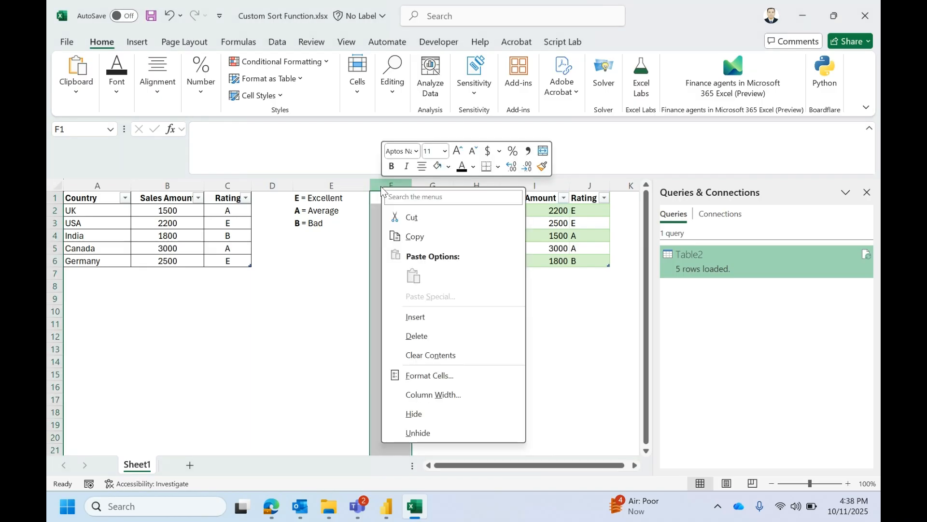
left_click(420, 334)
left_click(538, 225)
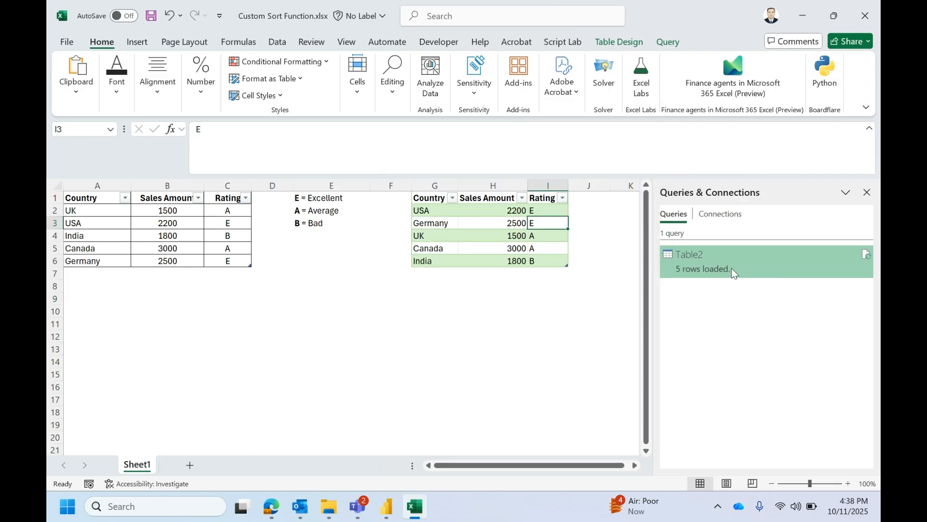
Open the Table2 query in the Power Query Editor and duplicate it
left_click(695, 253)
double_click(697, 253)
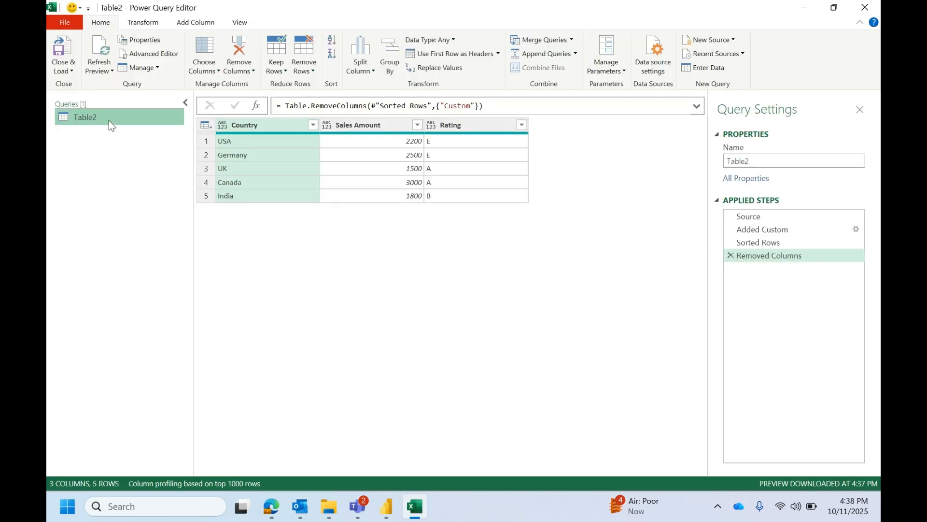
right_click(105, 120)
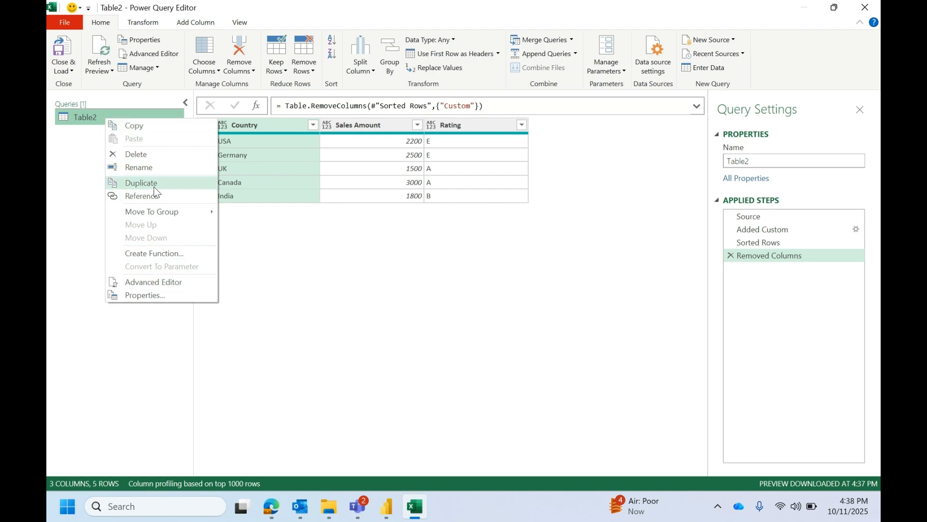
left_click(141, 182)
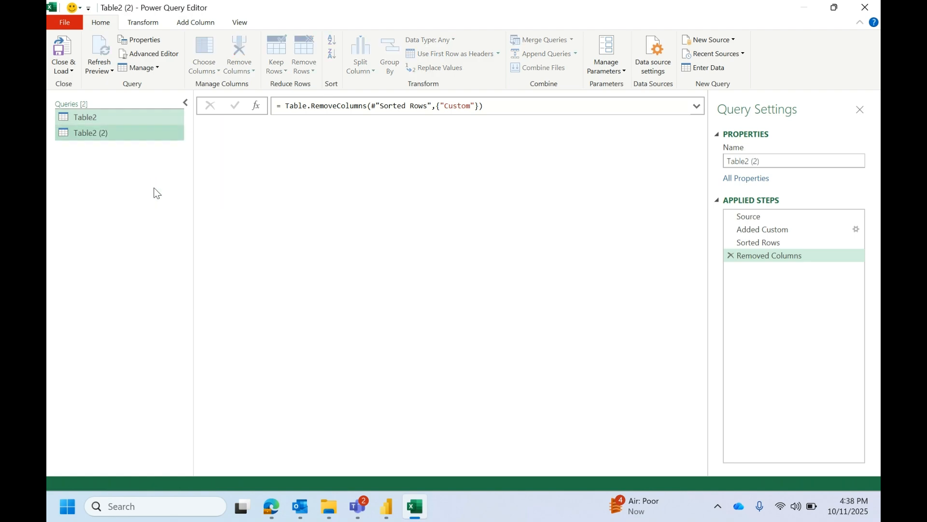
Delete the Removed Columns, Sorted Rows and Added Custom steps from the duplicated query, leaving only Source
left_click(731, 256)
left_click(731, 242)
left_click(731, 230)
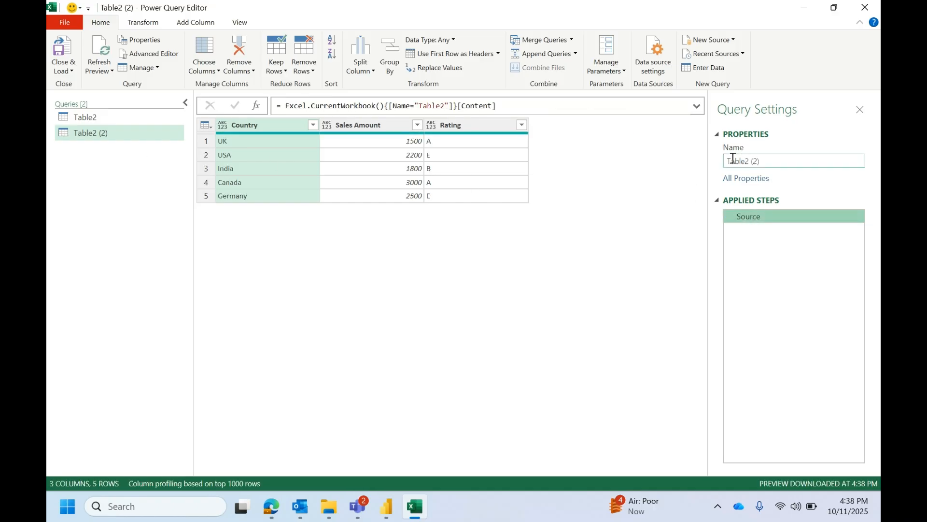
Rename the duplicated query as Table3
left_click(749, 161)
left_click(773, 167)
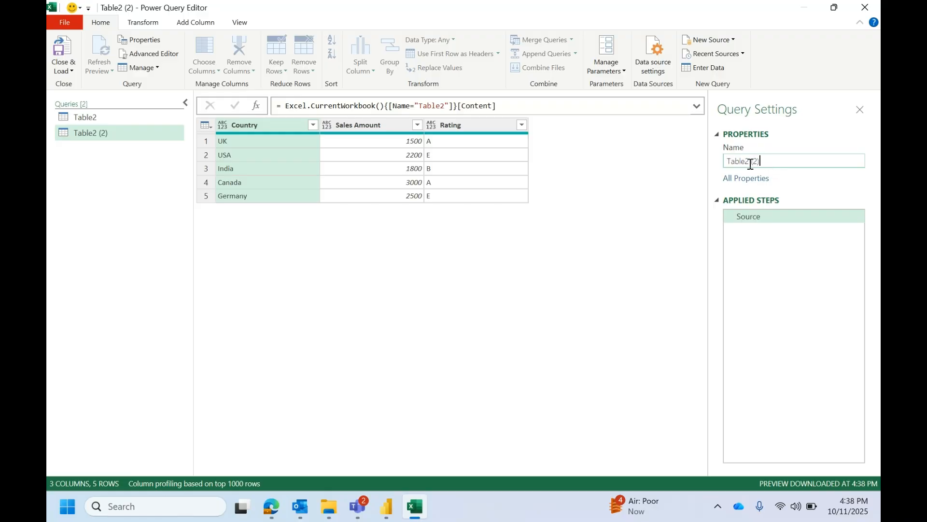
double_click(748, 162)
left_click(800, 166)
key("BackSpace")
key("BackSpace")
key("BackSpace")
key("BackSpace")
key("BackSpace")
type("3")
key("Return")
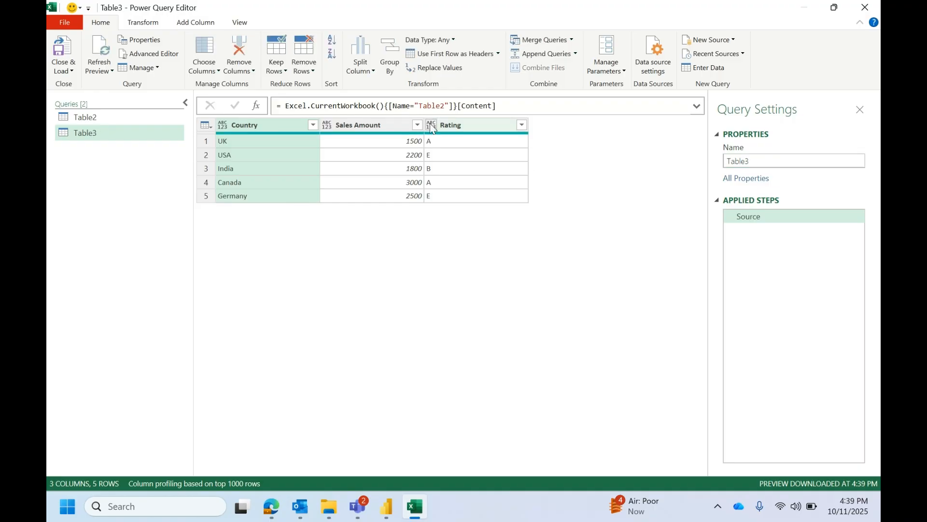
Sort the Table3 query in ascending order by the Rating column
left_click(126, 120)
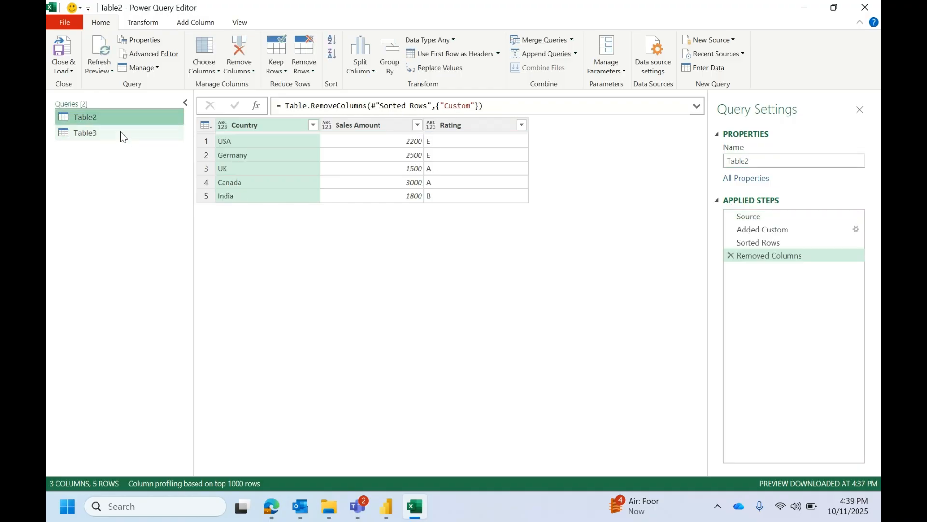
left_click(114, 136)
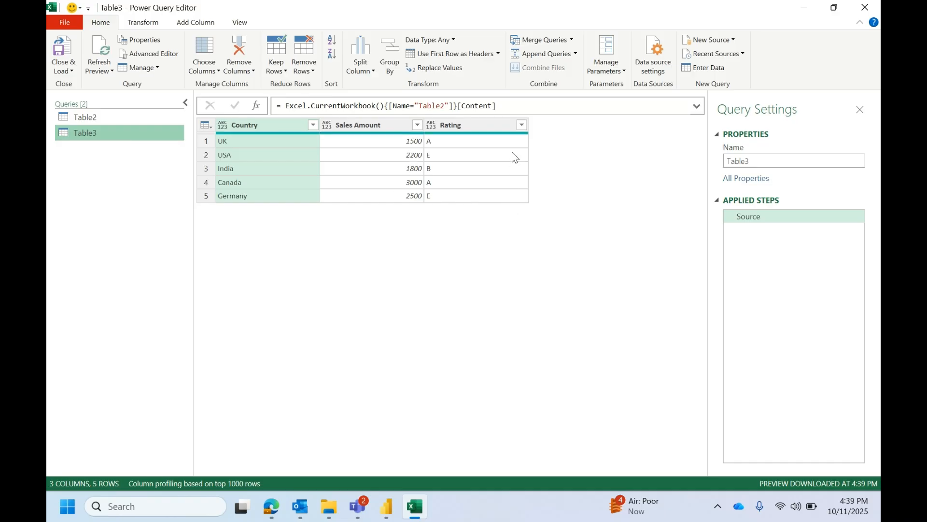
left_click(523, 126)
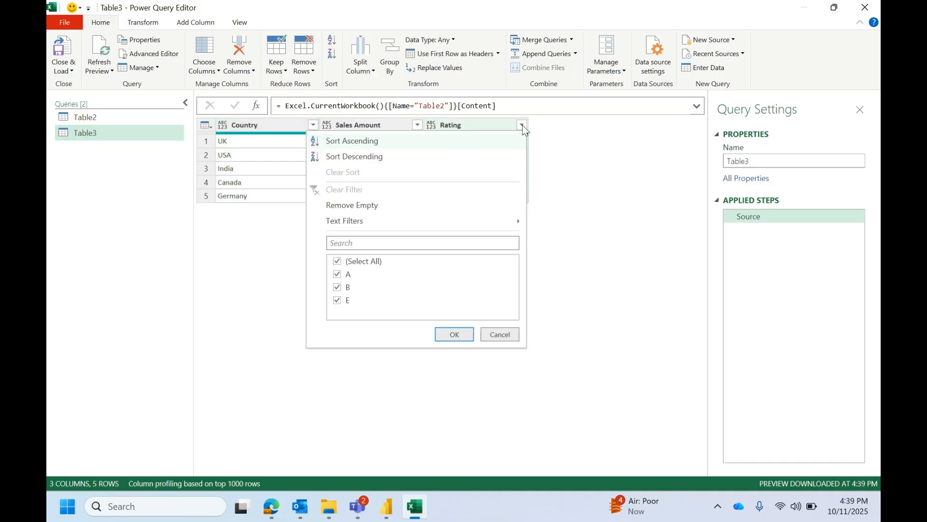
left_click(351, 143)
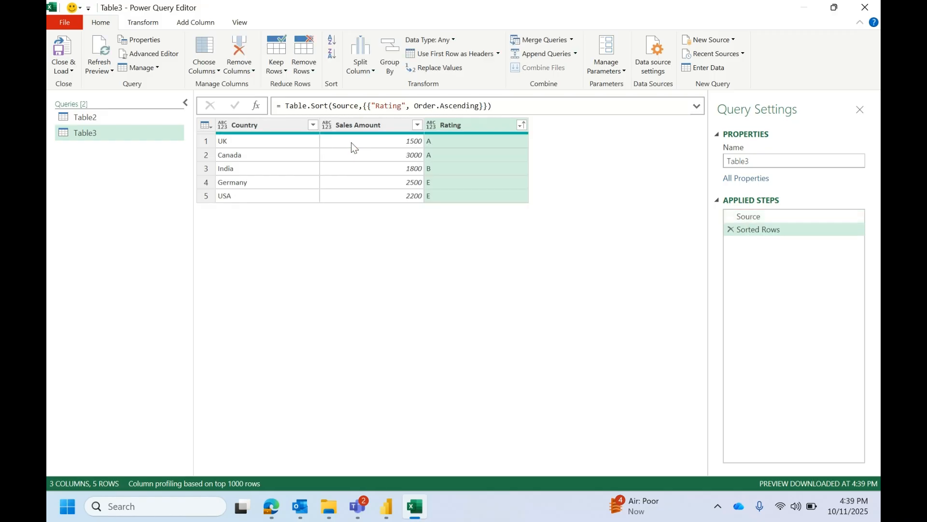
Compare the Source and Sorted Rows steps of Table3 and examine each argument of the Table.Sort formula
left_click(768, 215)
left_click(770, 229)
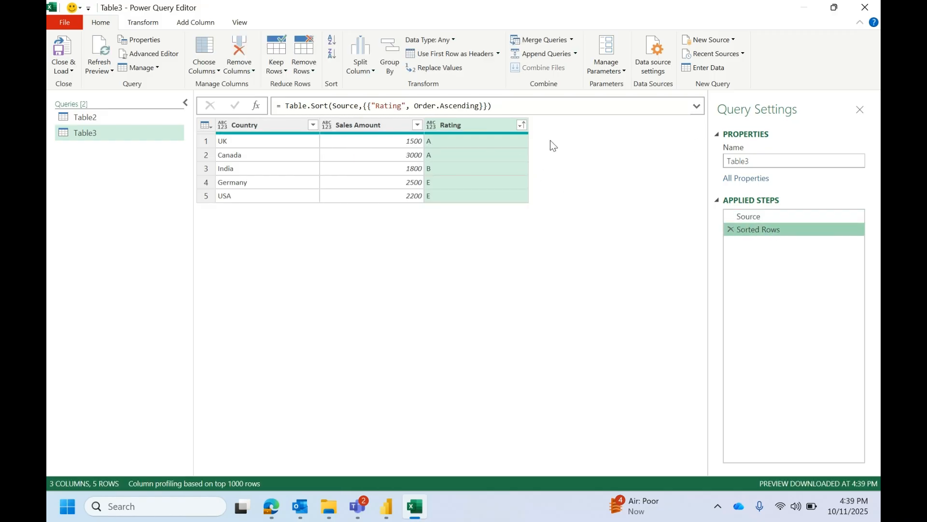
left_click(696, 106)
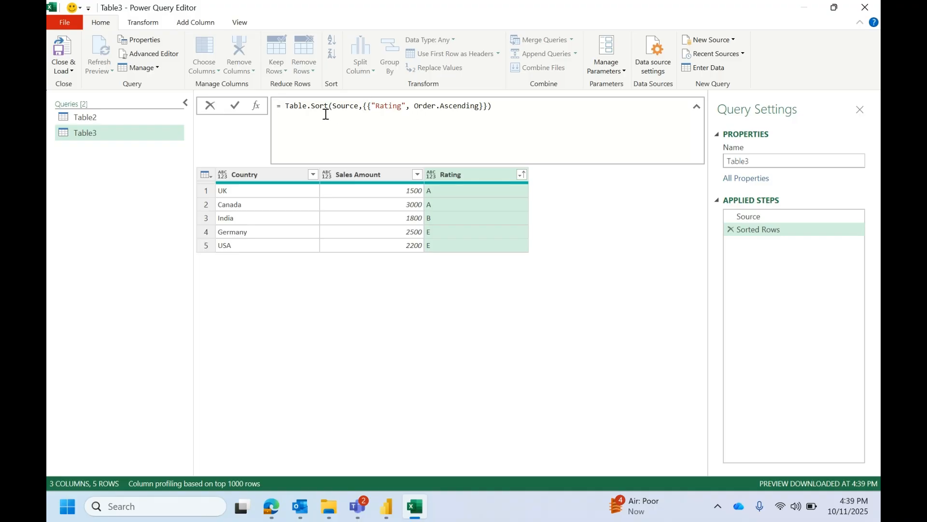
double_click(304, 107)
left_click(332, 107)
left_click(345, 107)
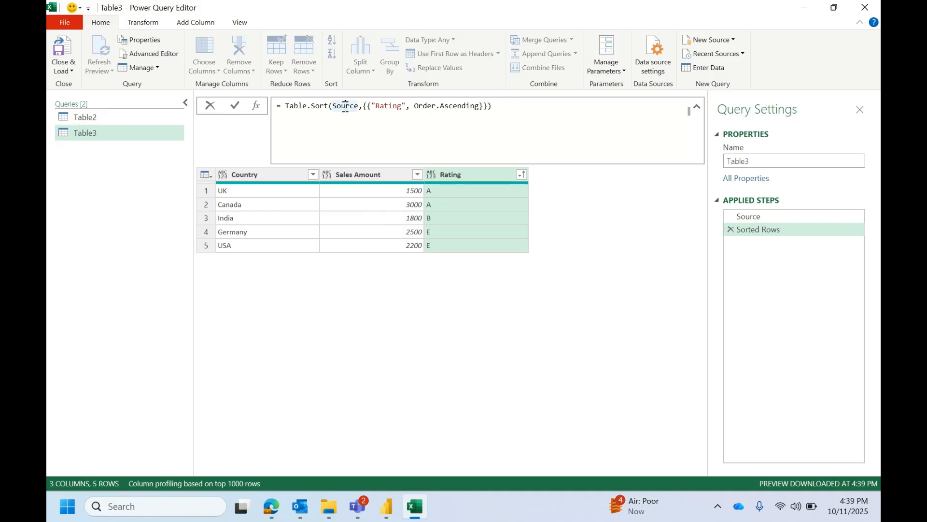
left_click(745, 217)
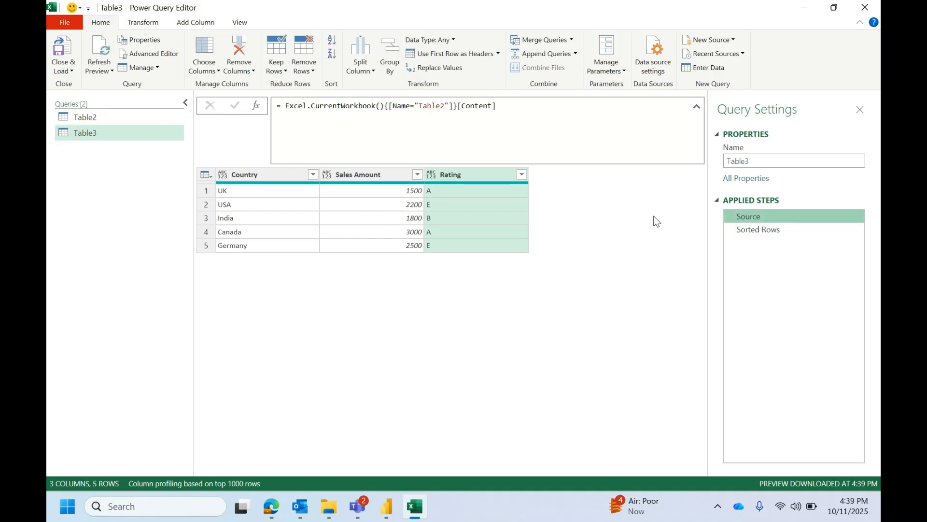
left_click(786, 228)
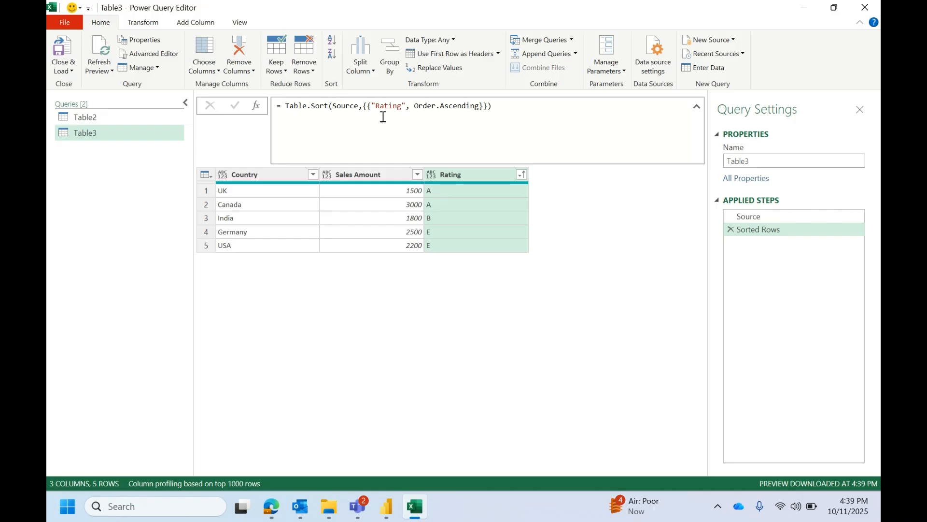
left_click_drag(364, 106, 402, 107)
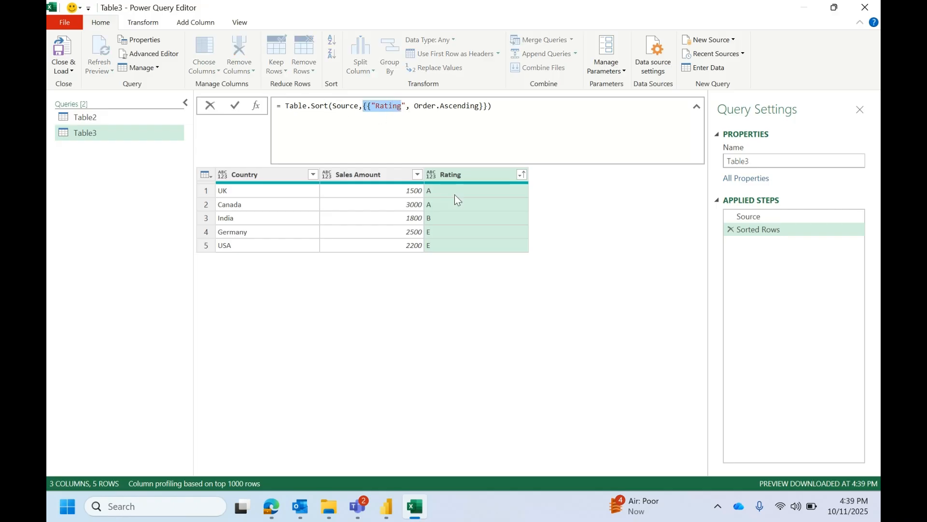
double_click(422, 106)
Replace the Rating ascending criterion in the Table.Sort formula with each followed by the List.PositionOf function
left_click_drag(367, 106, 493, 105)
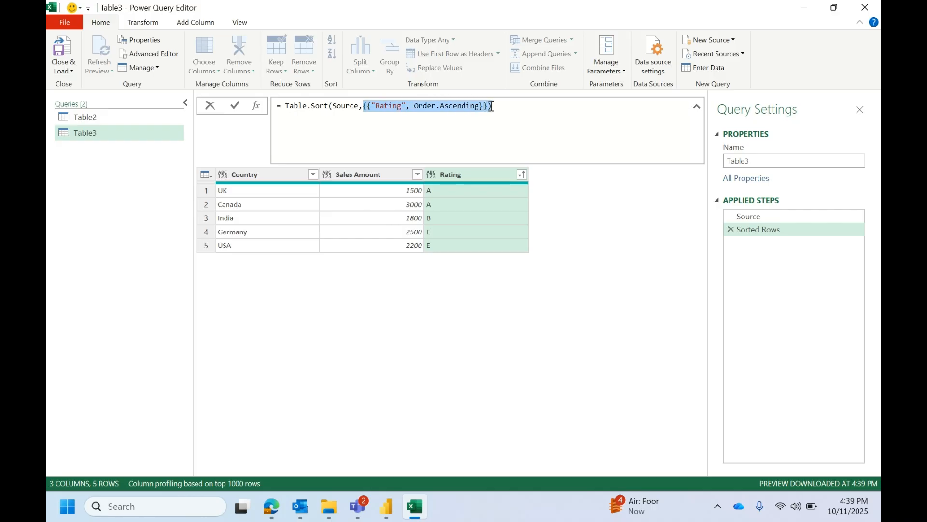
key("BackSpace")
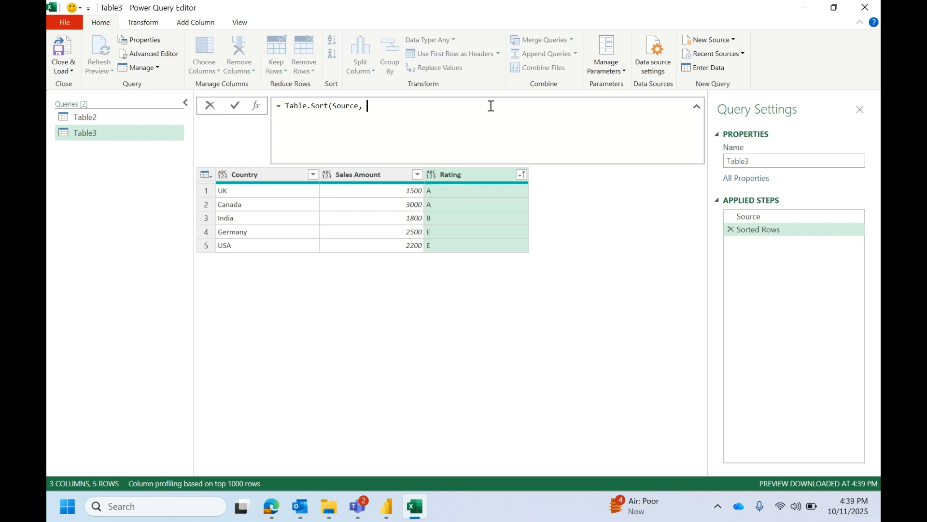
type("EAC")
key("BackSpace")
key("BackSpace")
key("BackSpace")
type("e")
key("Caps_Lock")
type("ach list.pos")
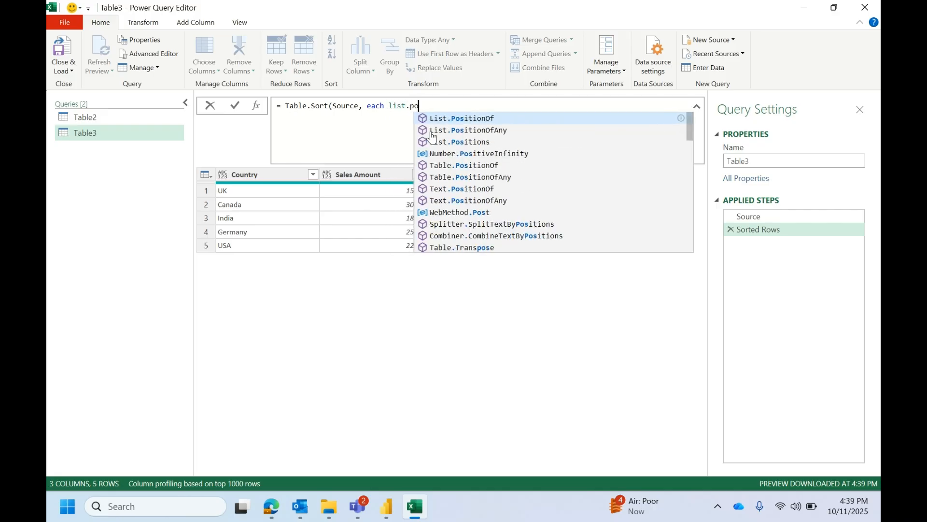
left_click(464, 119)
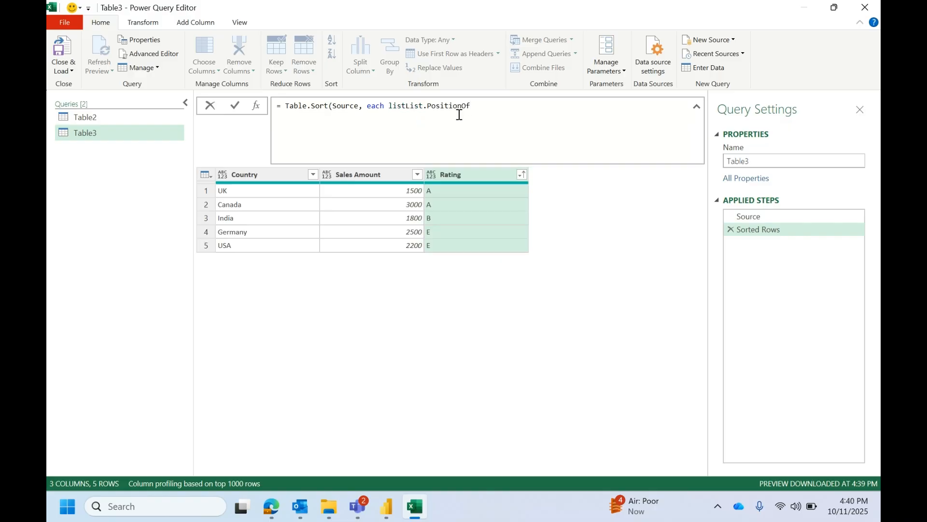
Remove the stray word "list" in front of List.PositionOf in the Table.Sort formula
double_click(406, 107)
key("Left")
key("Delete")
key("Delete")
key("Delete")
key("Delete")
left_click(508, 106)
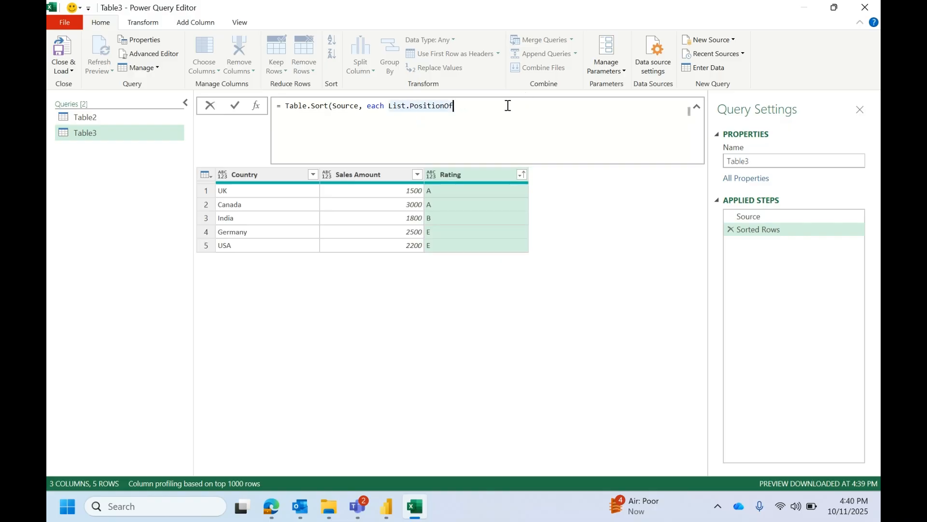
Enter the list {"E","A","B"} as the first argument of List.PositionOf in the Table.Sort formula
type("(")
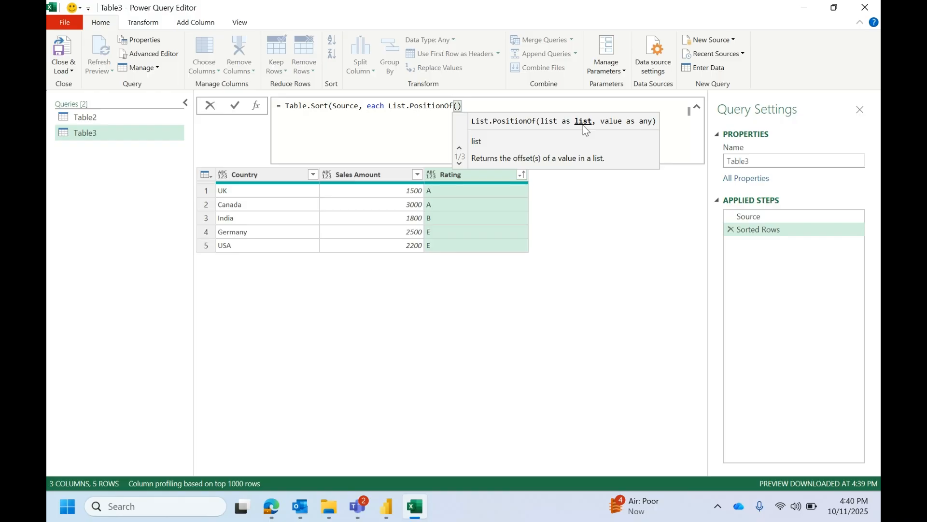
type("{\"")
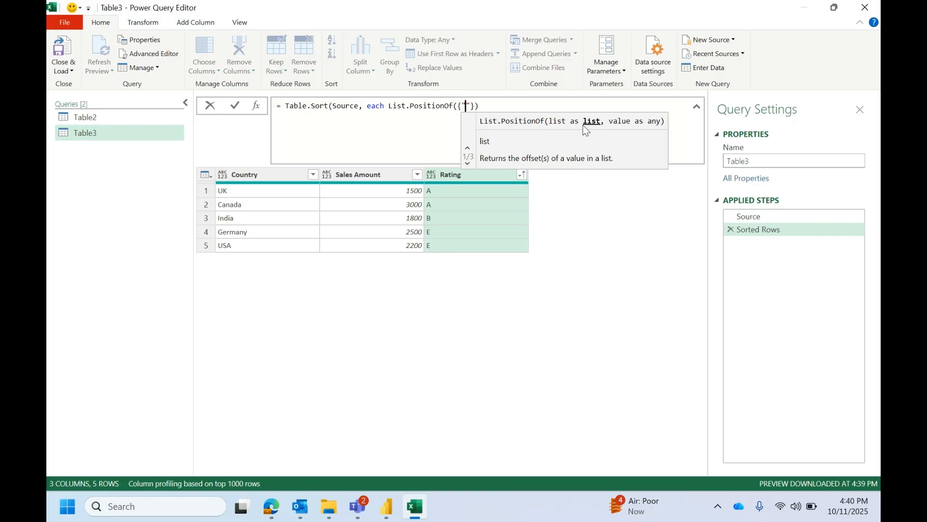
key("Caps_Lock")
type("E")
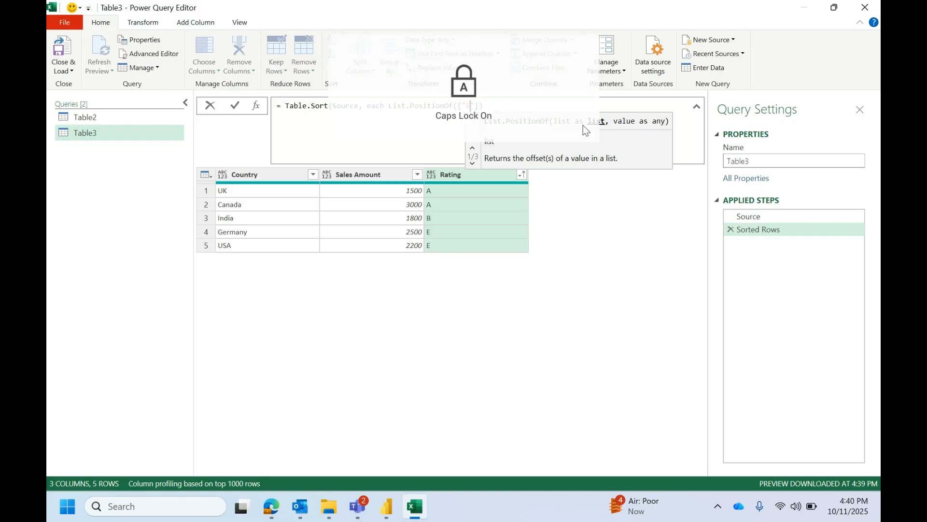
type("\",")
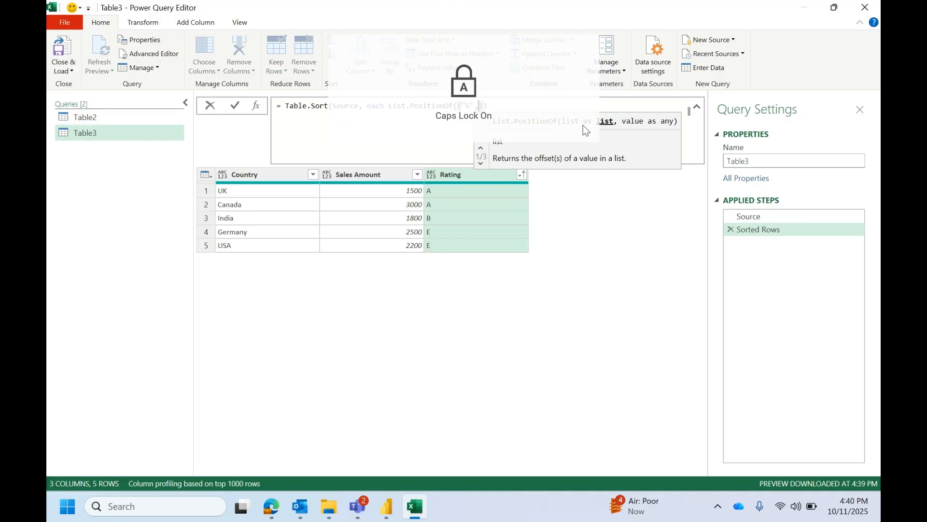
type("\"A\"")
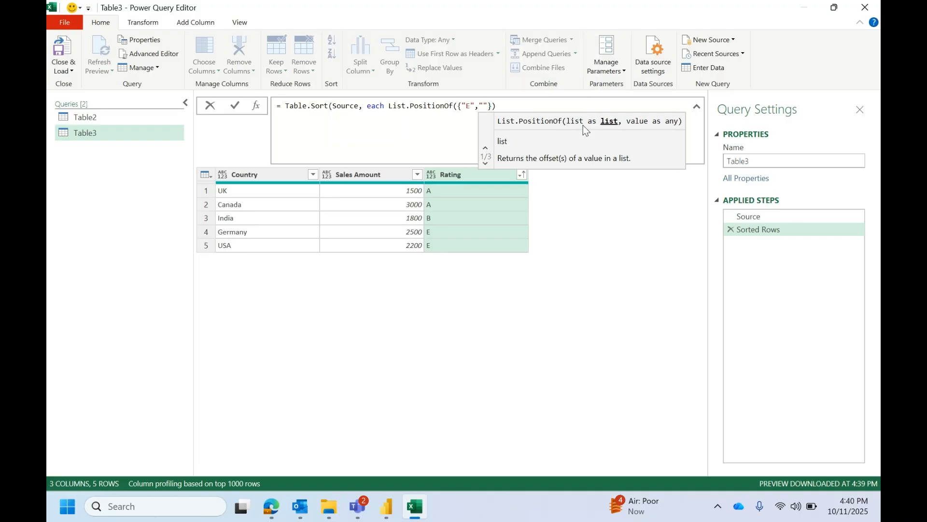
type(",")
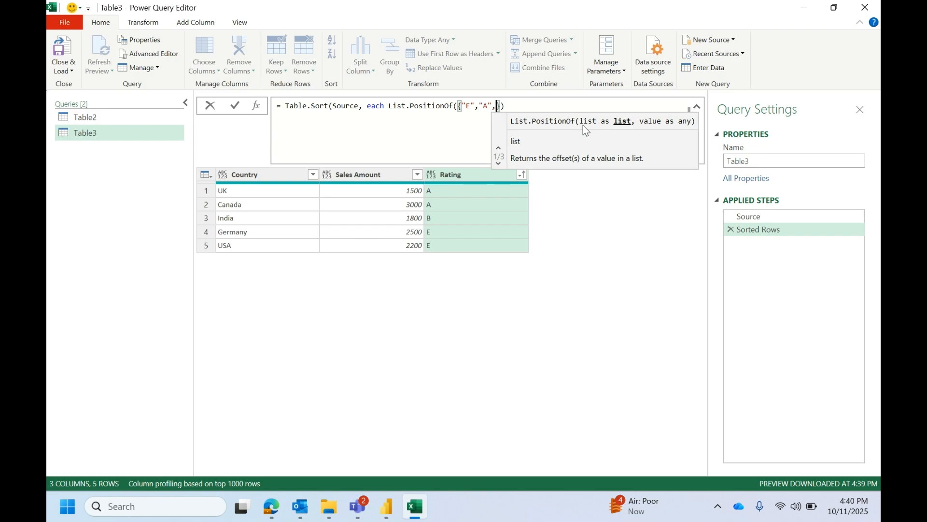
type("\"B\"")
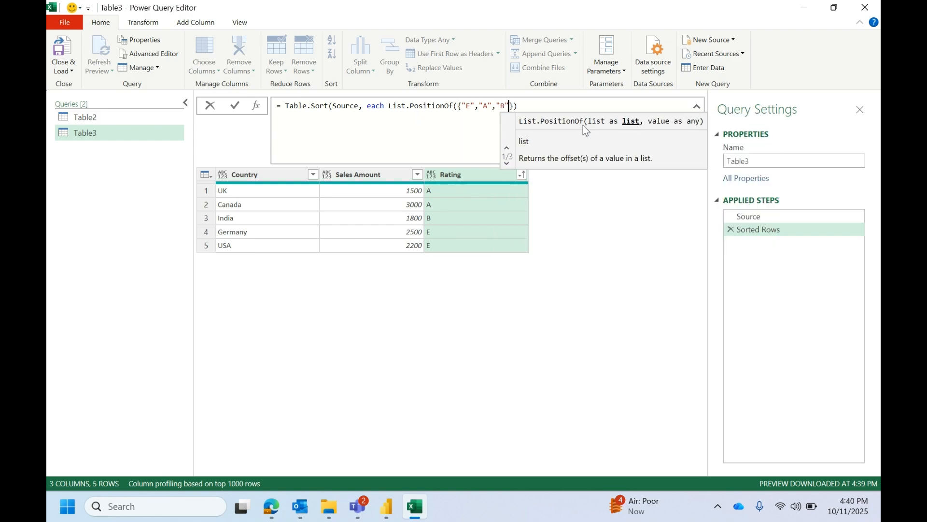
Complete List.PositionOf with [Rating] as its second argument, close the Table.Sort formula and apply it
type("}")
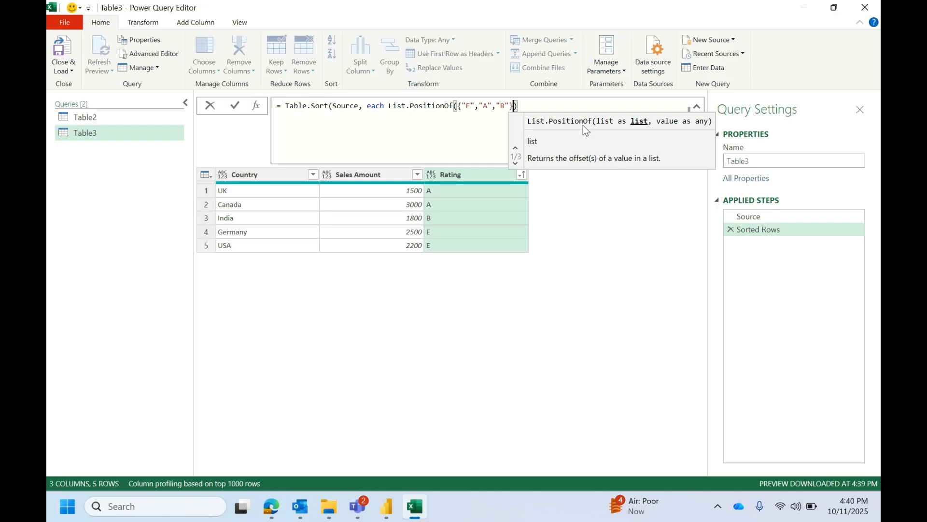
type(",")
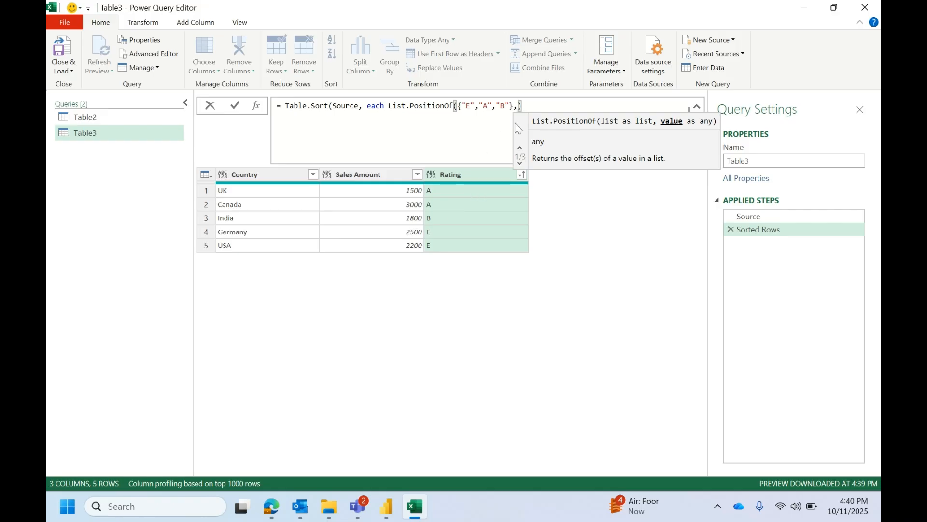
type("[r")
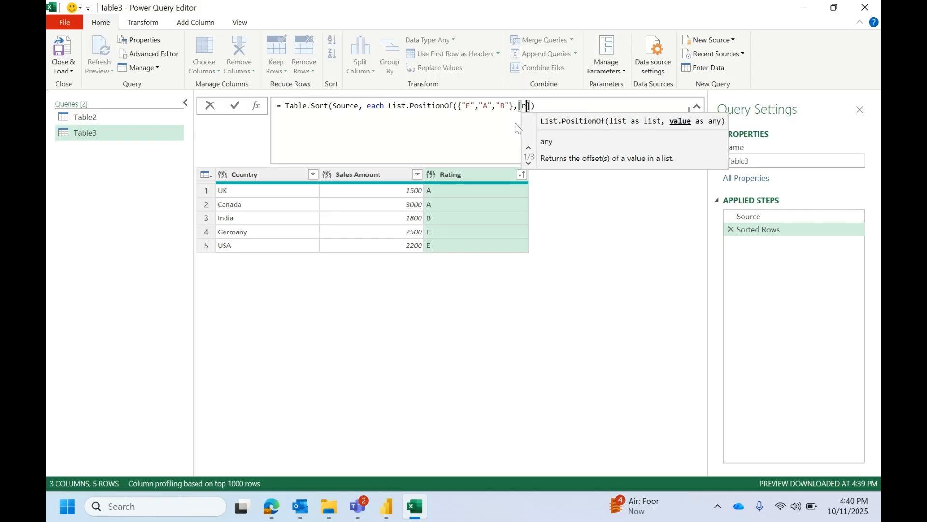
key("Caps_Lock")
type("R")
key("Caps_Lock")
type("ating")
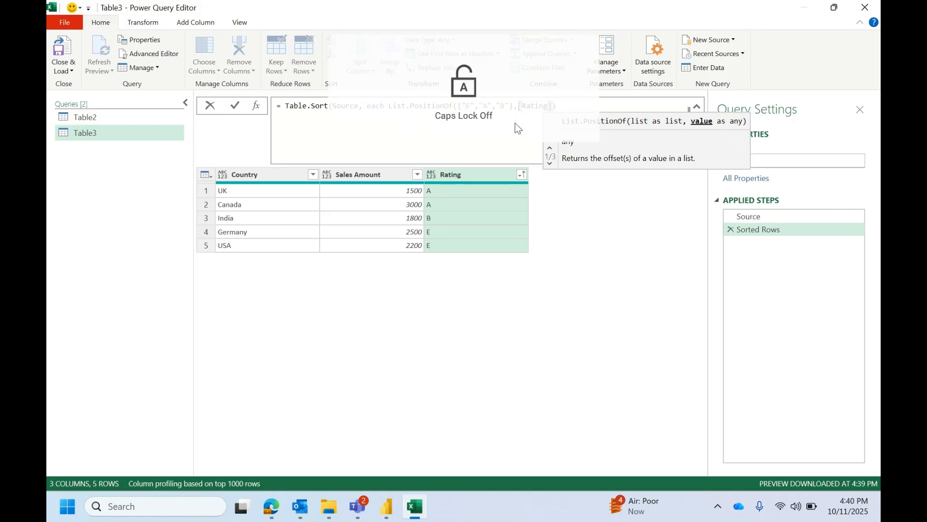
left_click(566, 106)
type(")")
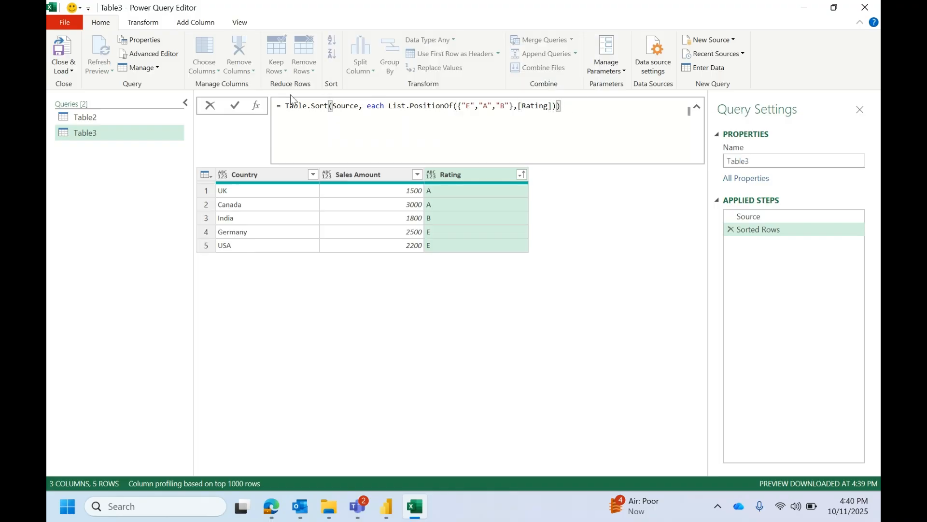
left_click(236, 106)
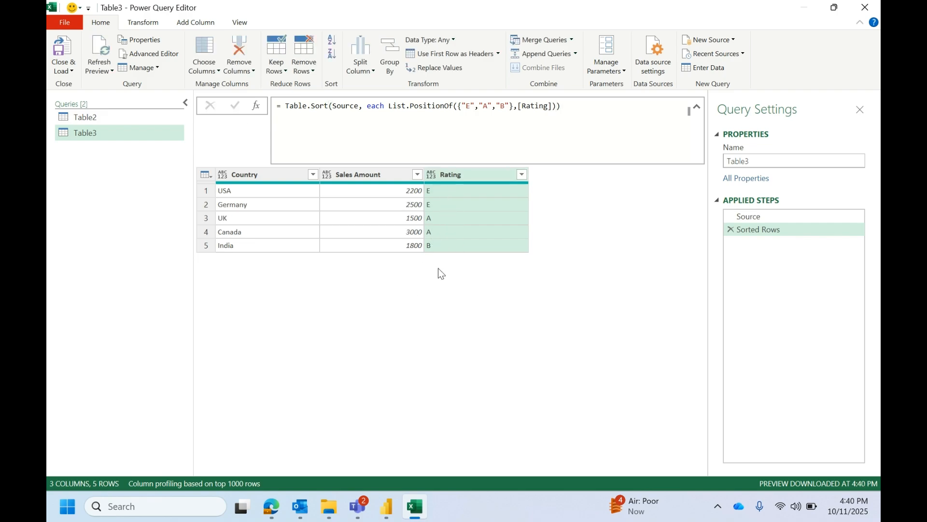
Close the query editor and load Table3 as a table into the existing worksheet at cell G10
left_click_drag(476, 6, 495, 27)
double_click(492, 24)
left_click(64, 70)
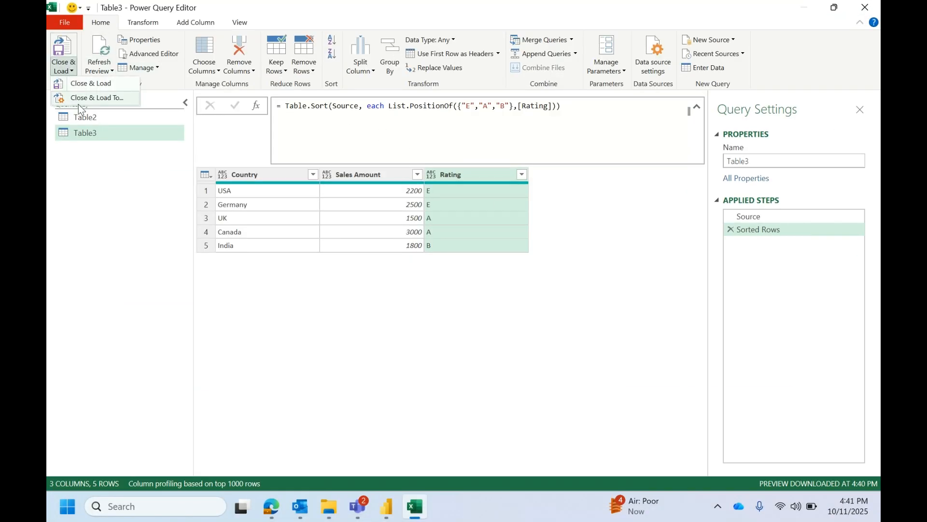
left_click(87, 102)
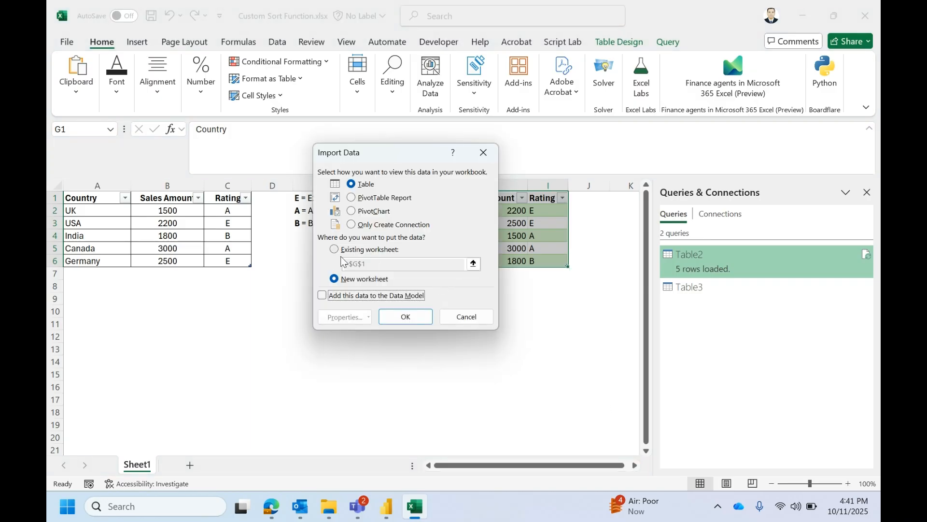
left_click(334, 248)
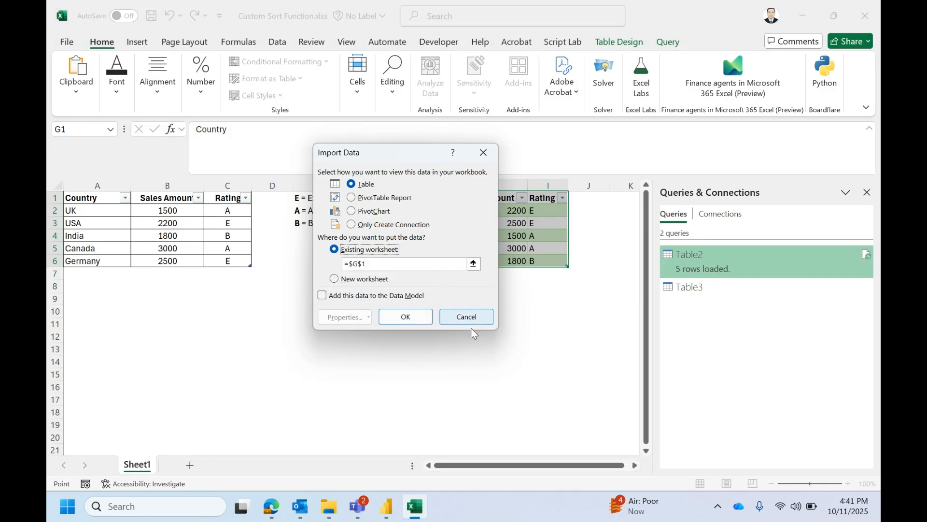
left_click_drag(394, 155, 295, 268)
left_click(374, 375)
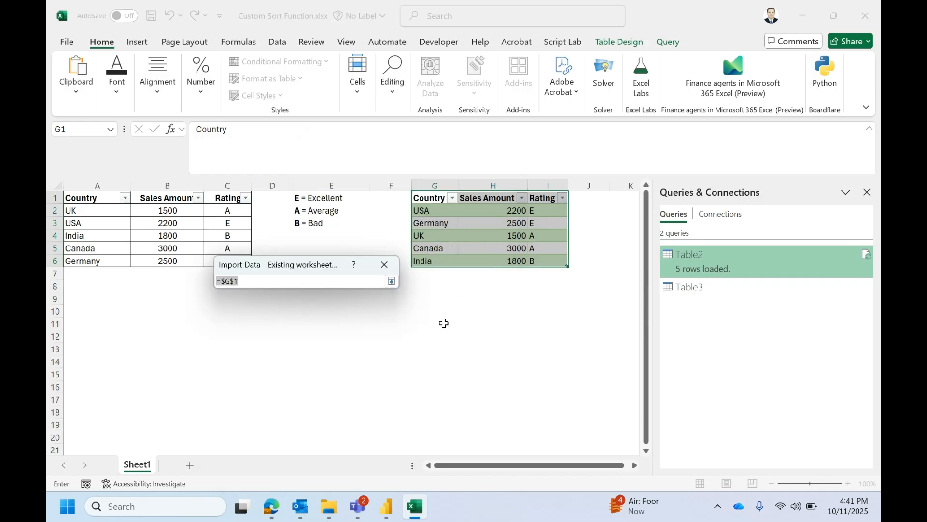
left_click(425, 315)
left_click(391, 281)
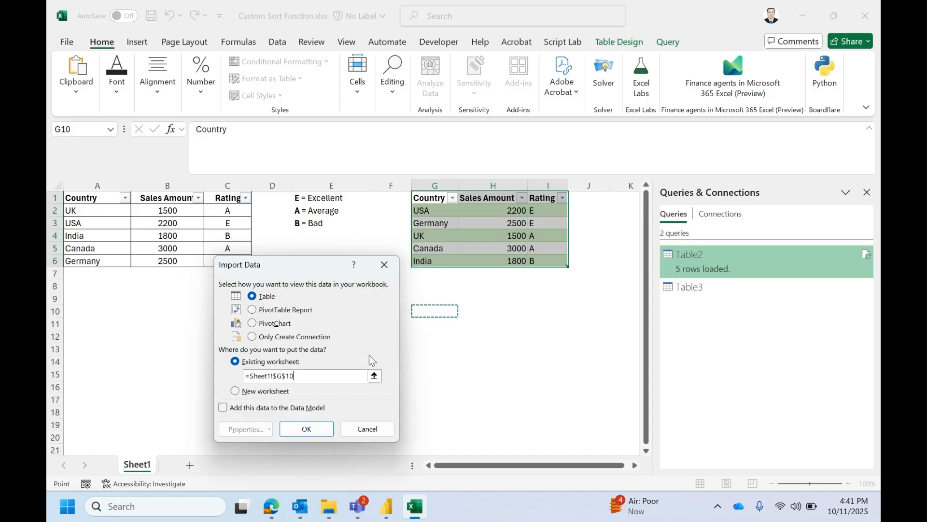
left_click(309, 431)
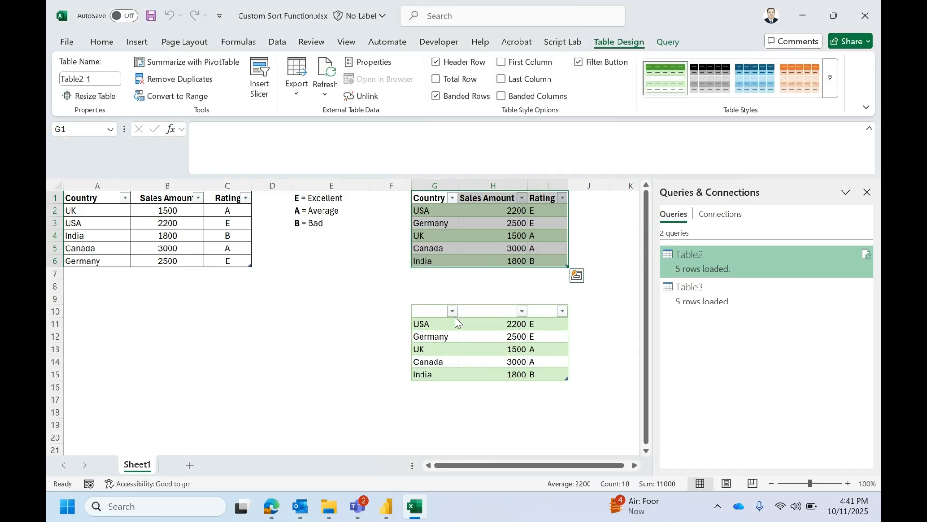
Change the font colour of the header row G10:I10 in the newly loaded table to black
left_click(424, 313)
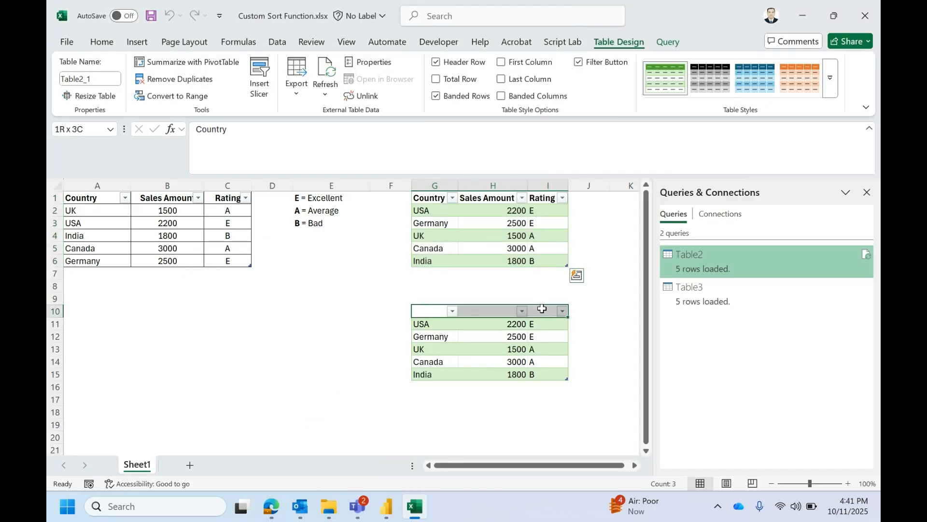
left_click(112, 47)
left_click(117, 78)
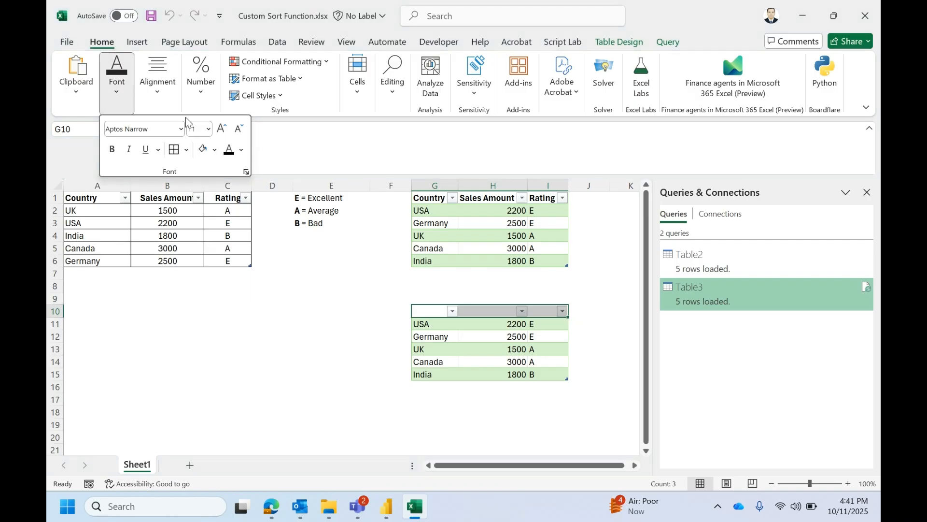
key("Escape")
left_click(534, 223)
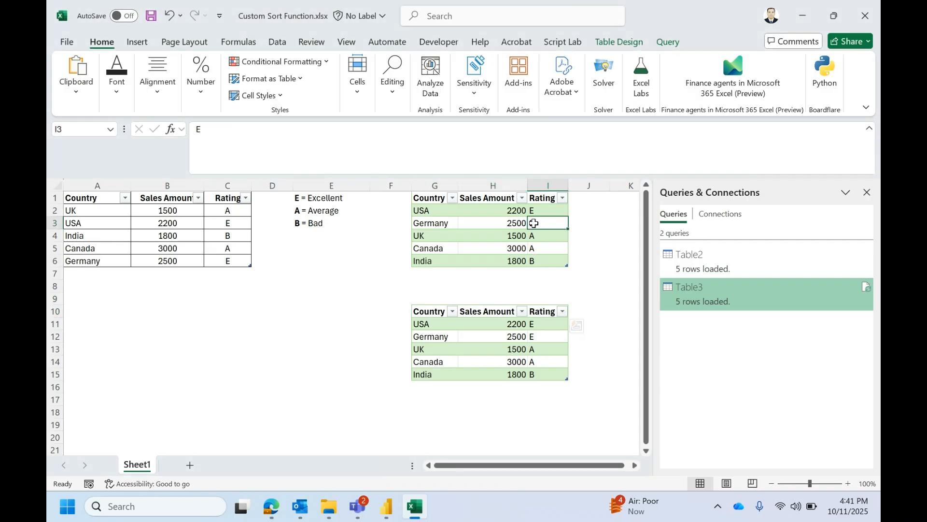
left_click(505, 363)
left_click(492, 261)
Add a row to the source table with Country NP, Sales Amount 3500 and Rating E
left_click(111, 274)
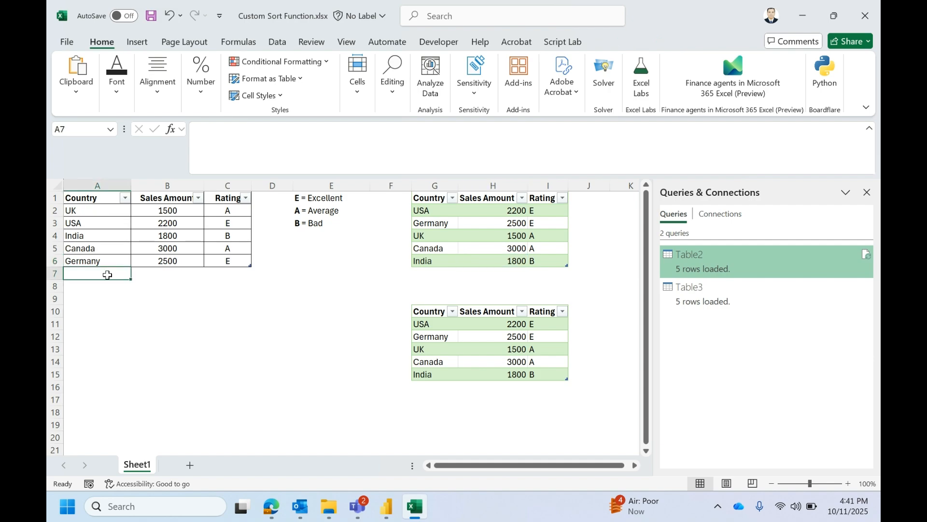
key("Caps_Lock")
type("NP")
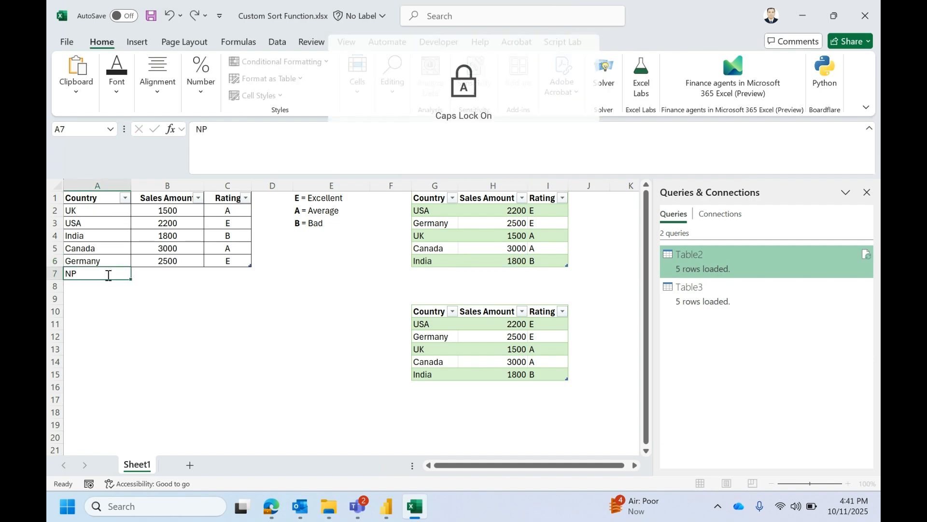
key("Tab")
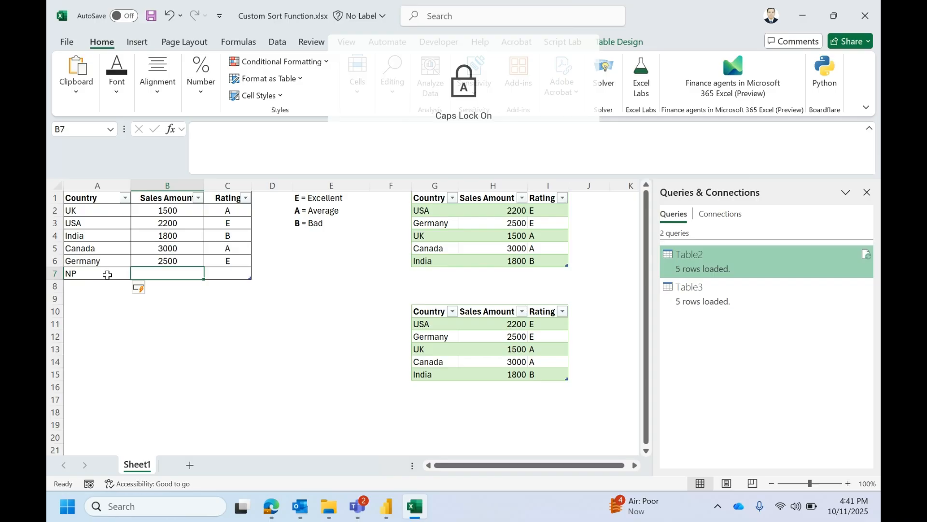
type("3500")
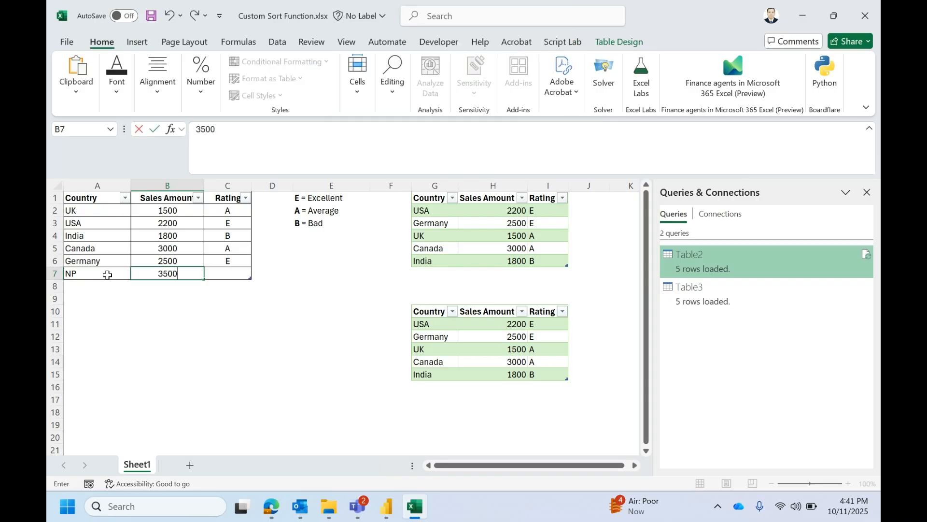
key("Tab")
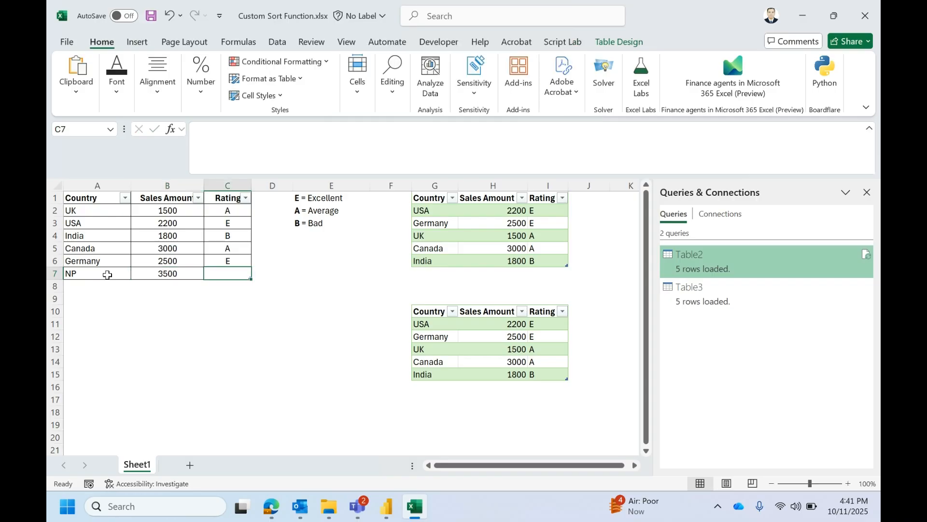
key("Caps_Lock")
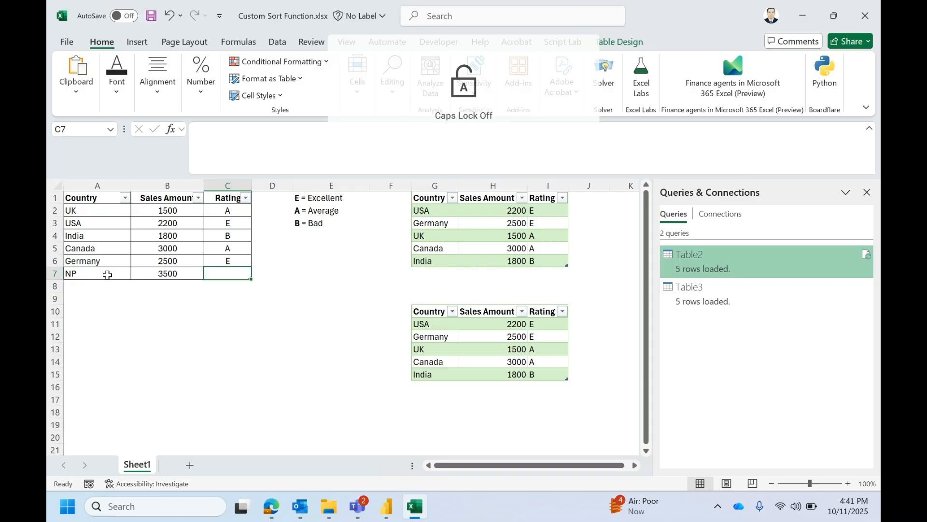
type("e")
key("Caps_Lock")
type("E")
Refresh the Table2 output starting at G1 and check the order of its rows rated E
left_click(476, 234)
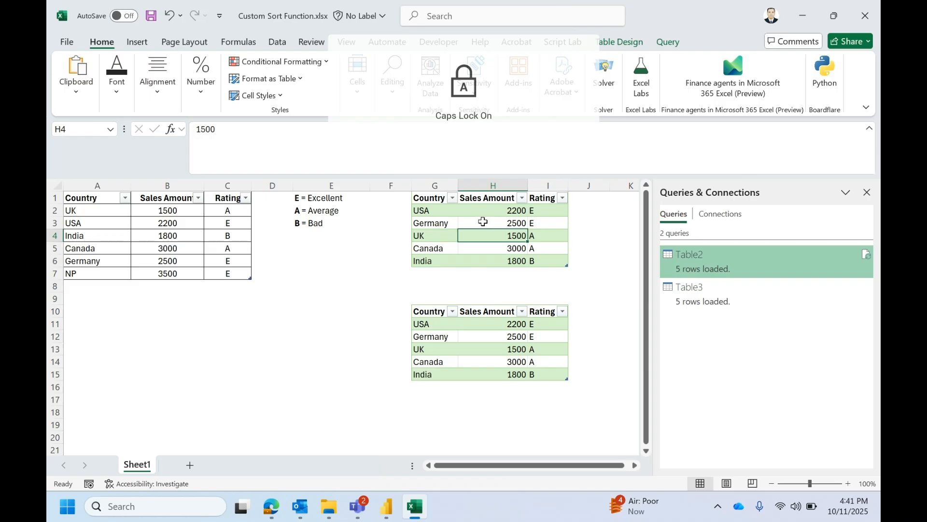
right_click(482, 222)
left_click(529, 210)
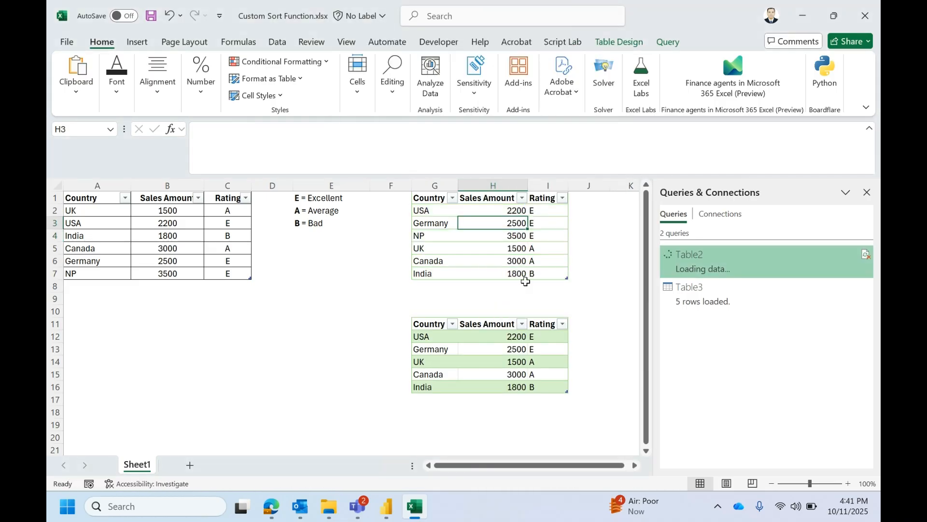
left_click(419, 235)
left_click_drag(532, 235, 420, 210)
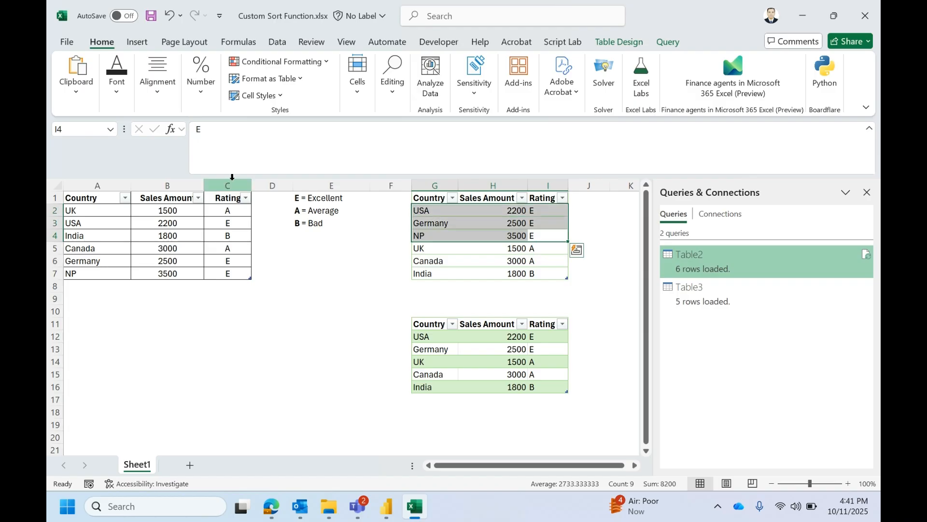
left_click(294, 199)
Refresh the Table3 output below it and check where the NP row is placed
left_click(506, 350)
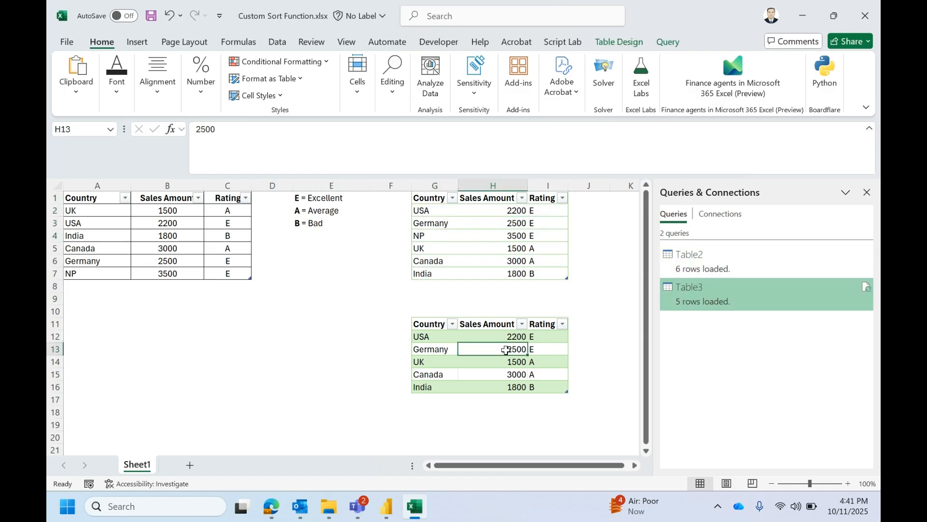
right_click(506, 350)
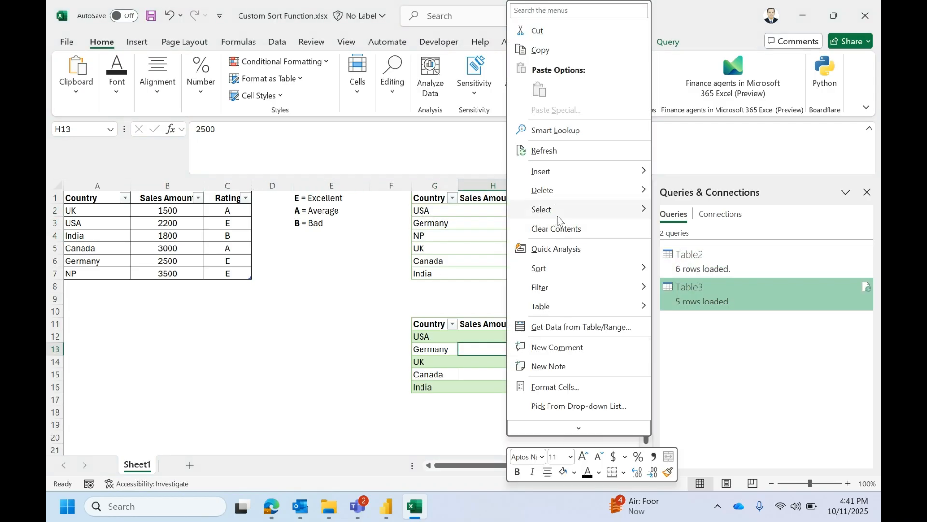
left_click(545, 150)
left_click_drag(425, 361, 537, 360)
left_click(552, 349)
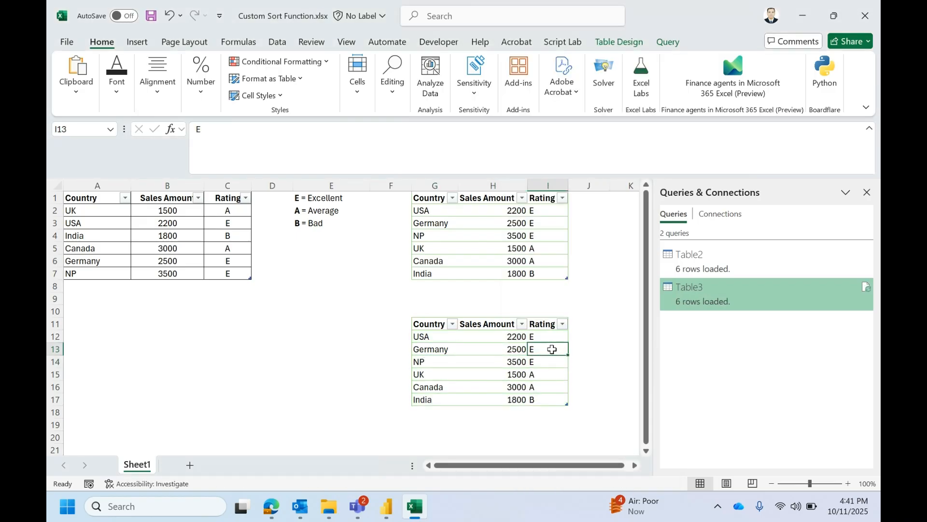